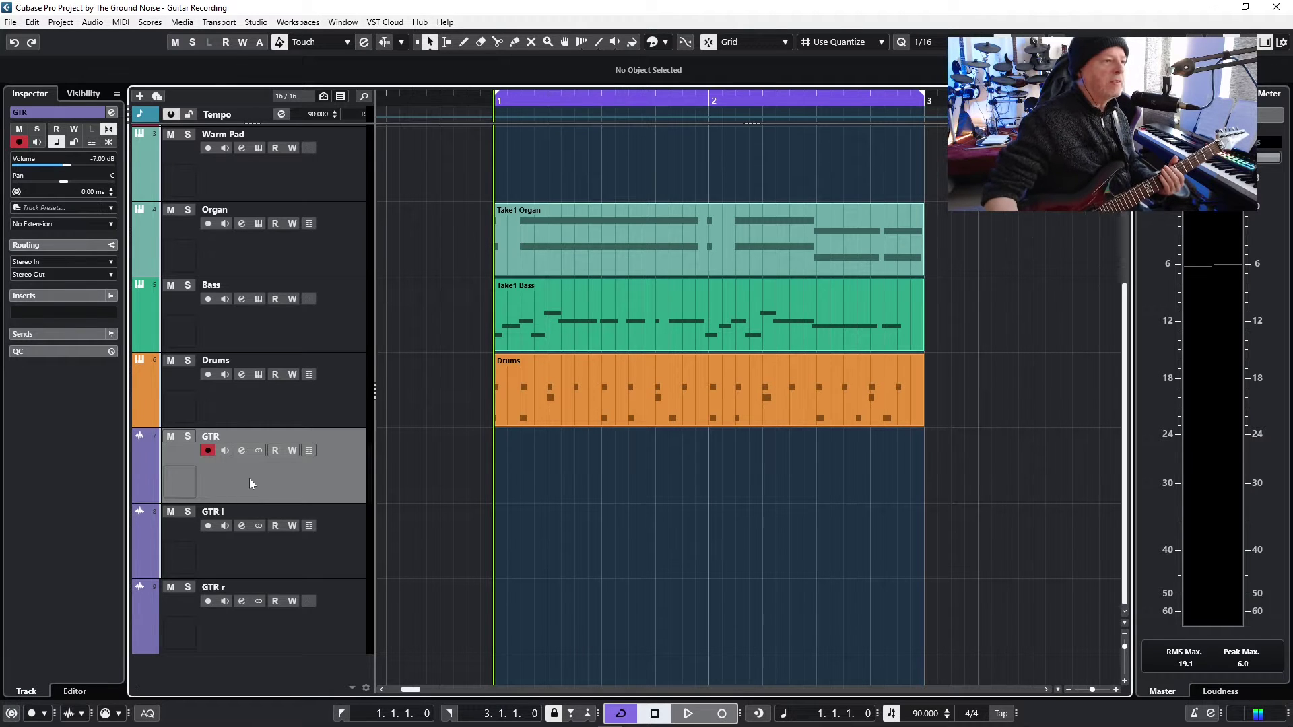
# Step: Keep the GTR track record-armed, toggling its input monitoring on and back off
pyautogui.rightClick(247, 665)
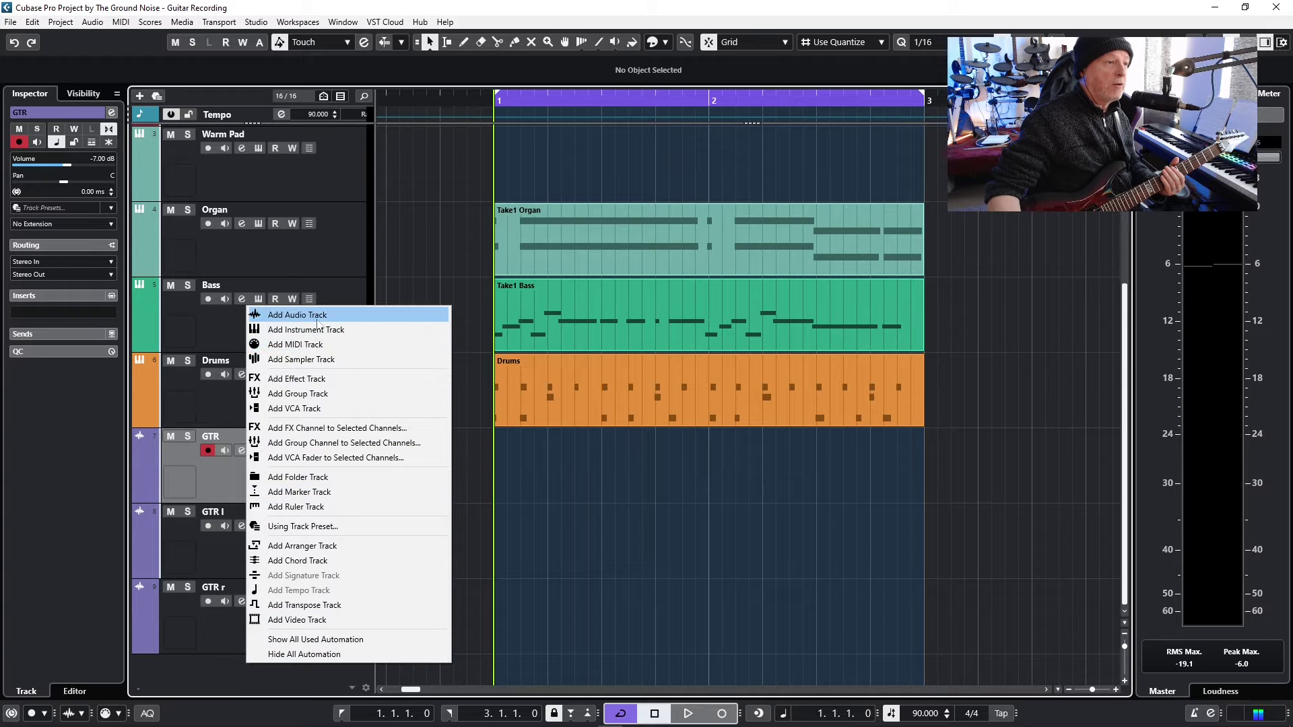
pyautogui.click(214, 472)
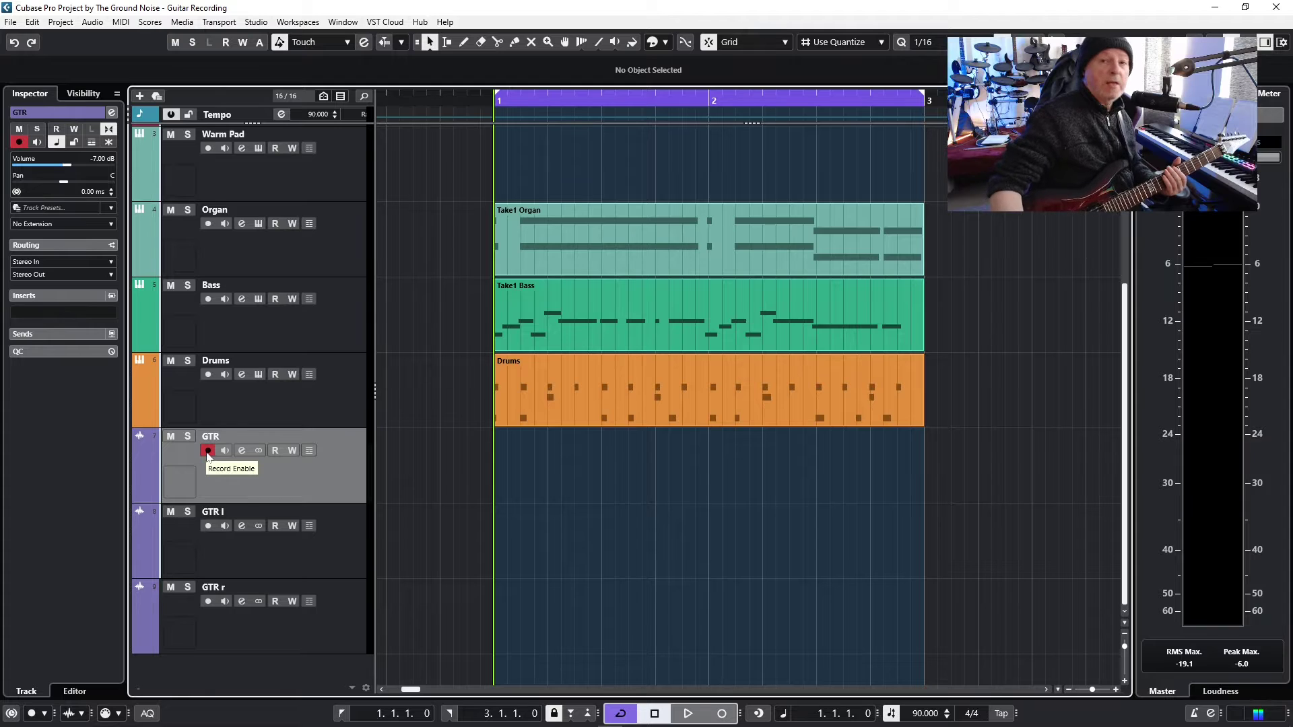
pyautogui.click(208, 451)
pyautogui.click(208, 451)
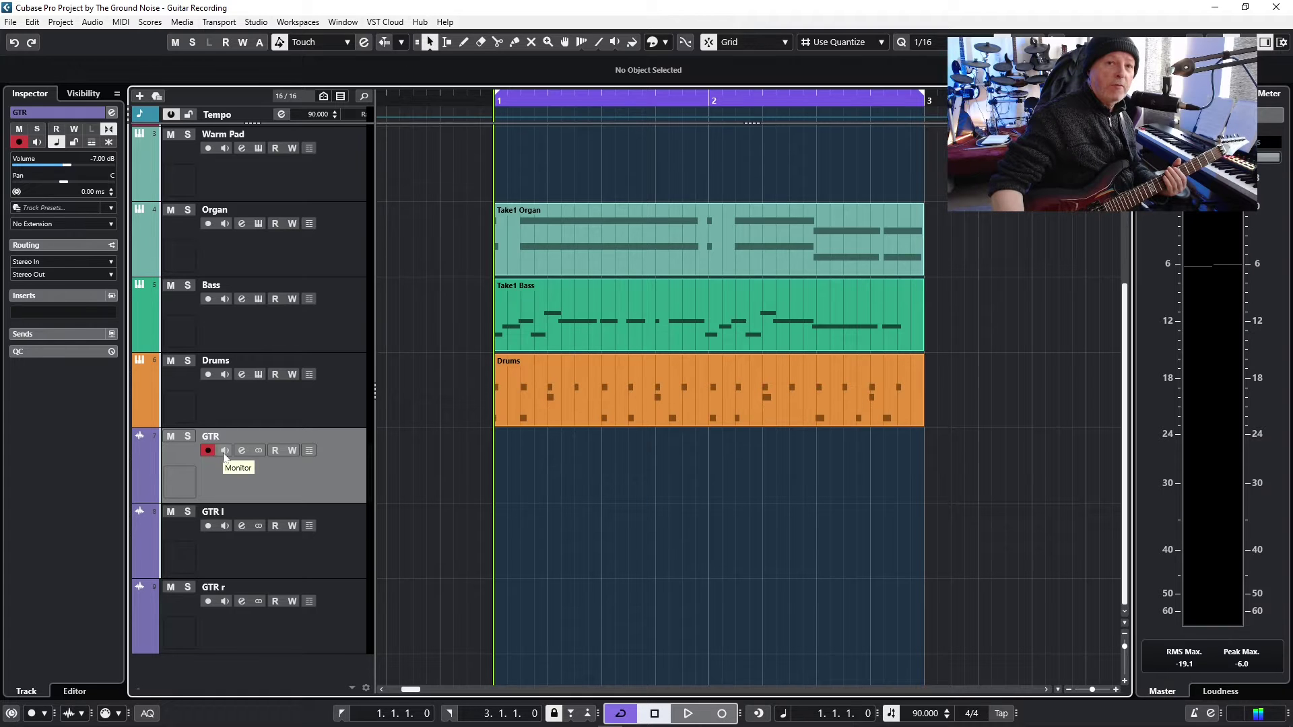
pyautogui.click(225, 450)
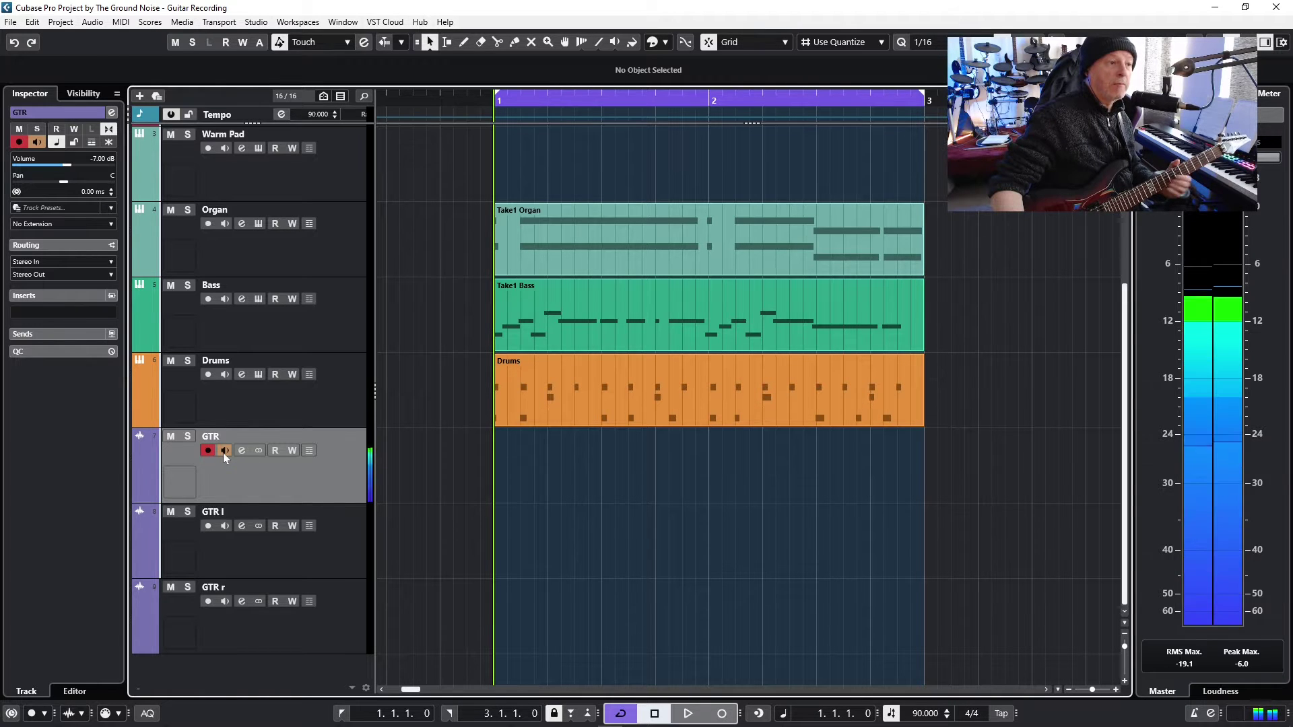
pyautogui.click(225, 451)
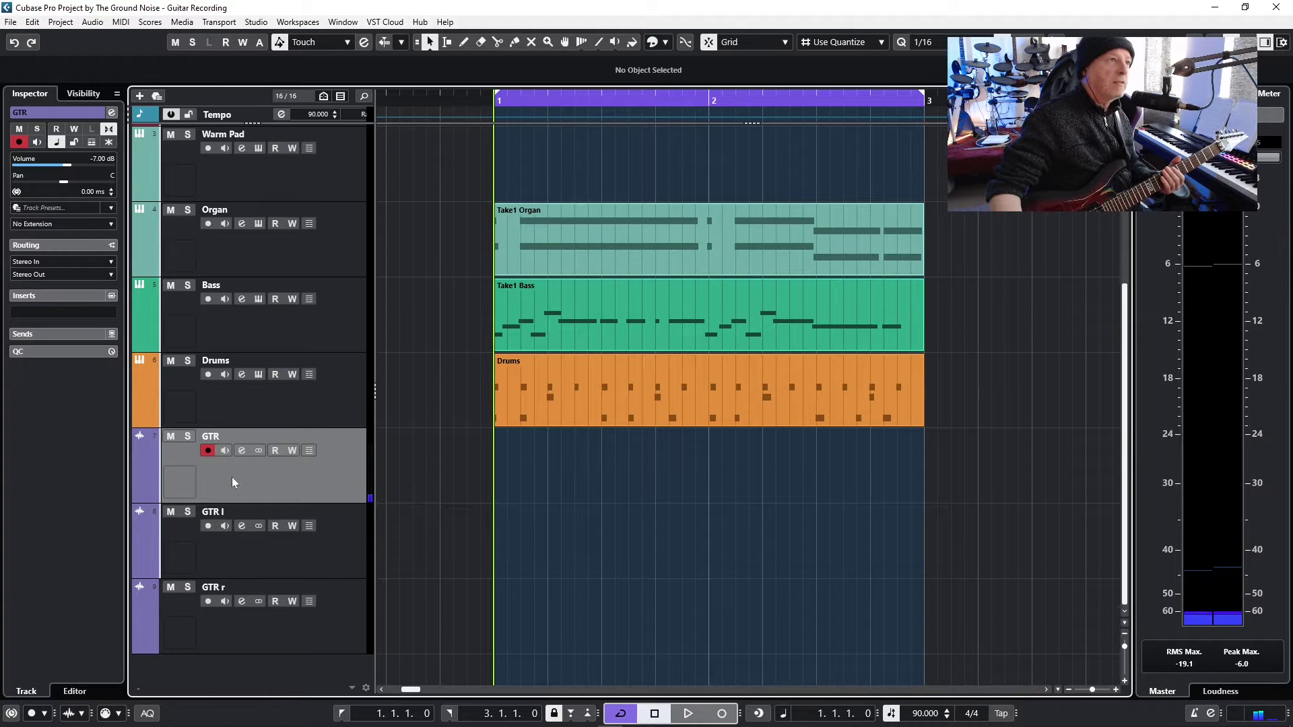
# Step: Review the Studio Setup audio system settings and close them with OK
pyautogui.click(265, 24)
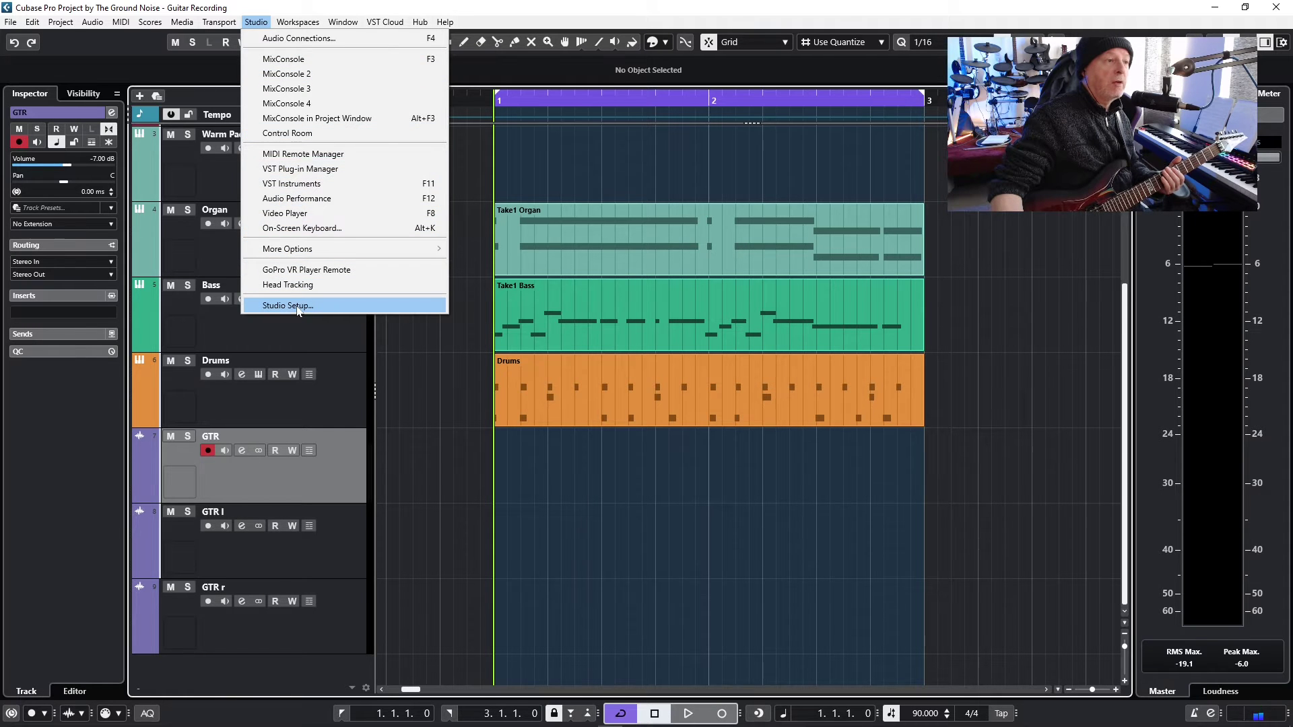
pyautogui.click(322, 307)
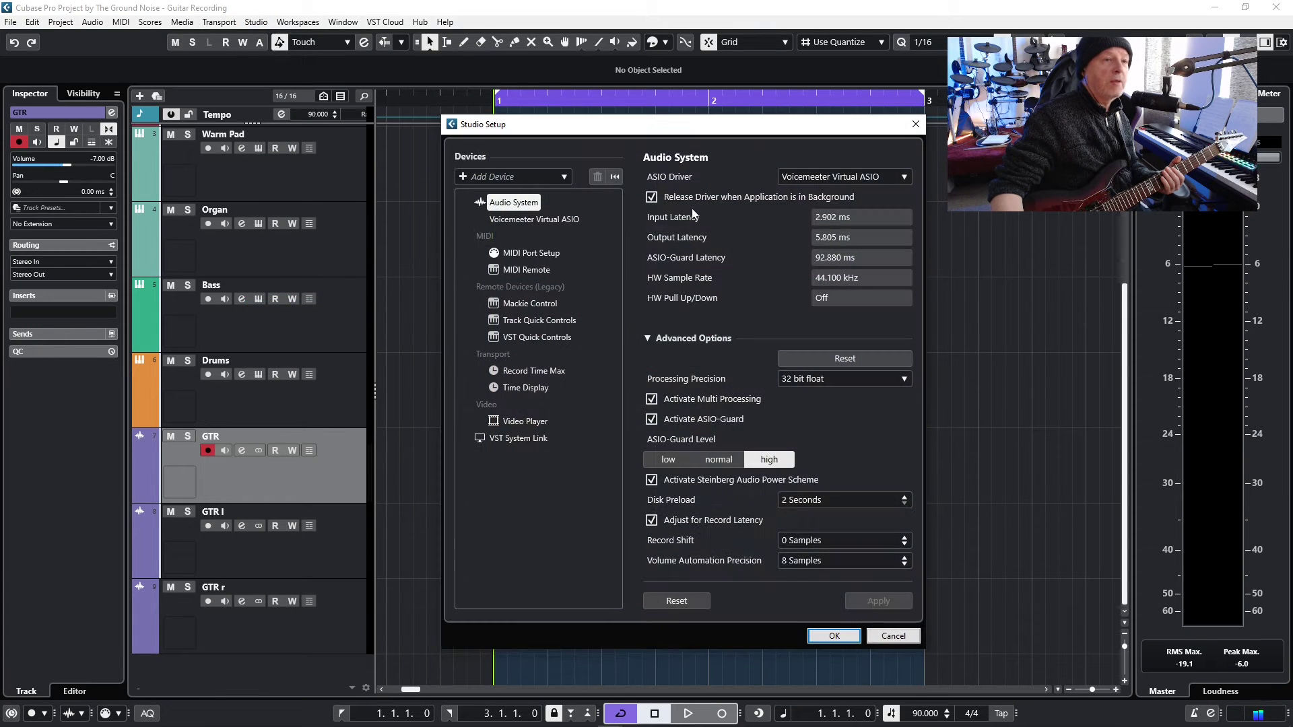
pyautogui.click(814, 635)
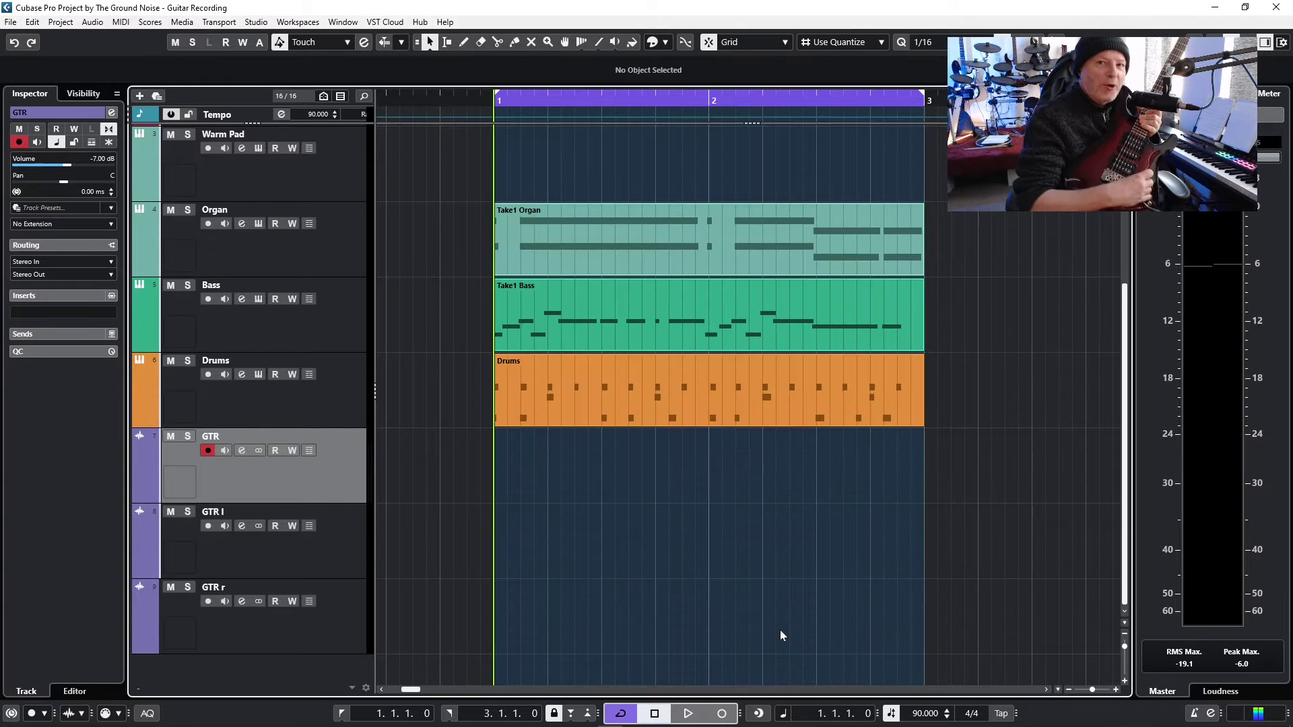
# Step: Hide and then restore the transport bar from the window layout options
pyautogui.click(1281, 42)
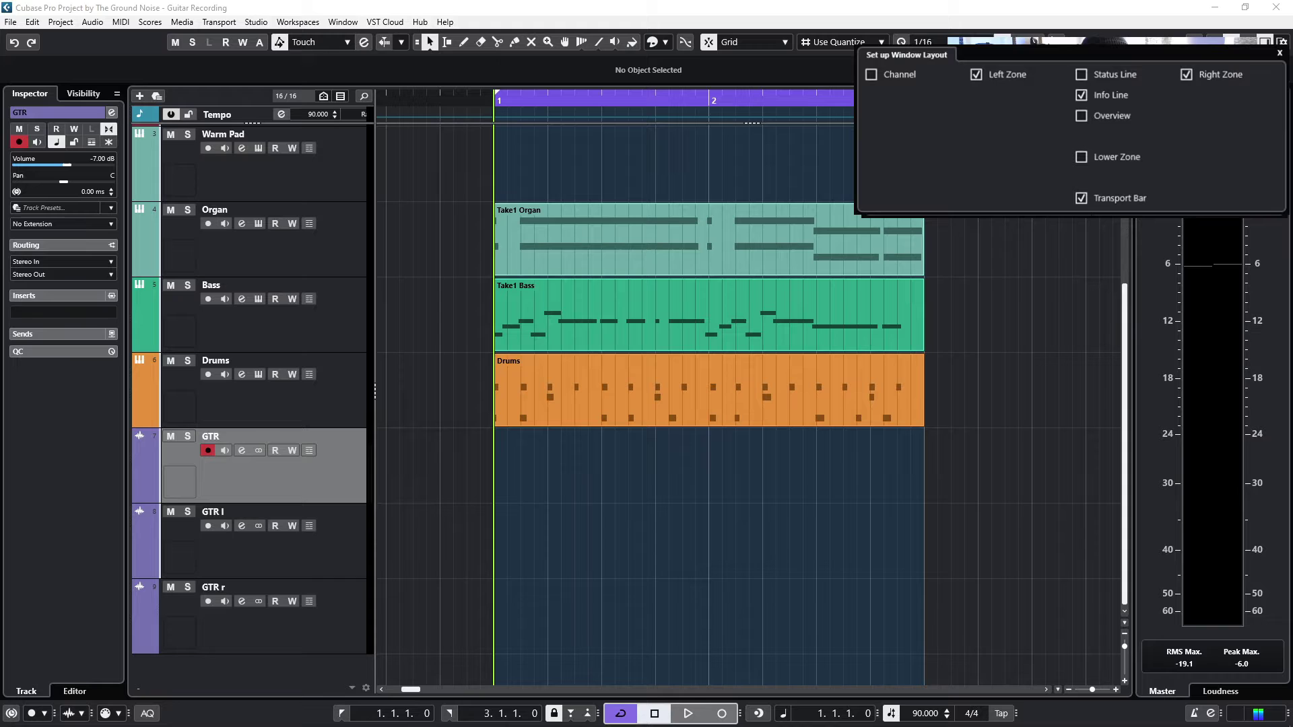
pyautogui.click(1081, 198)
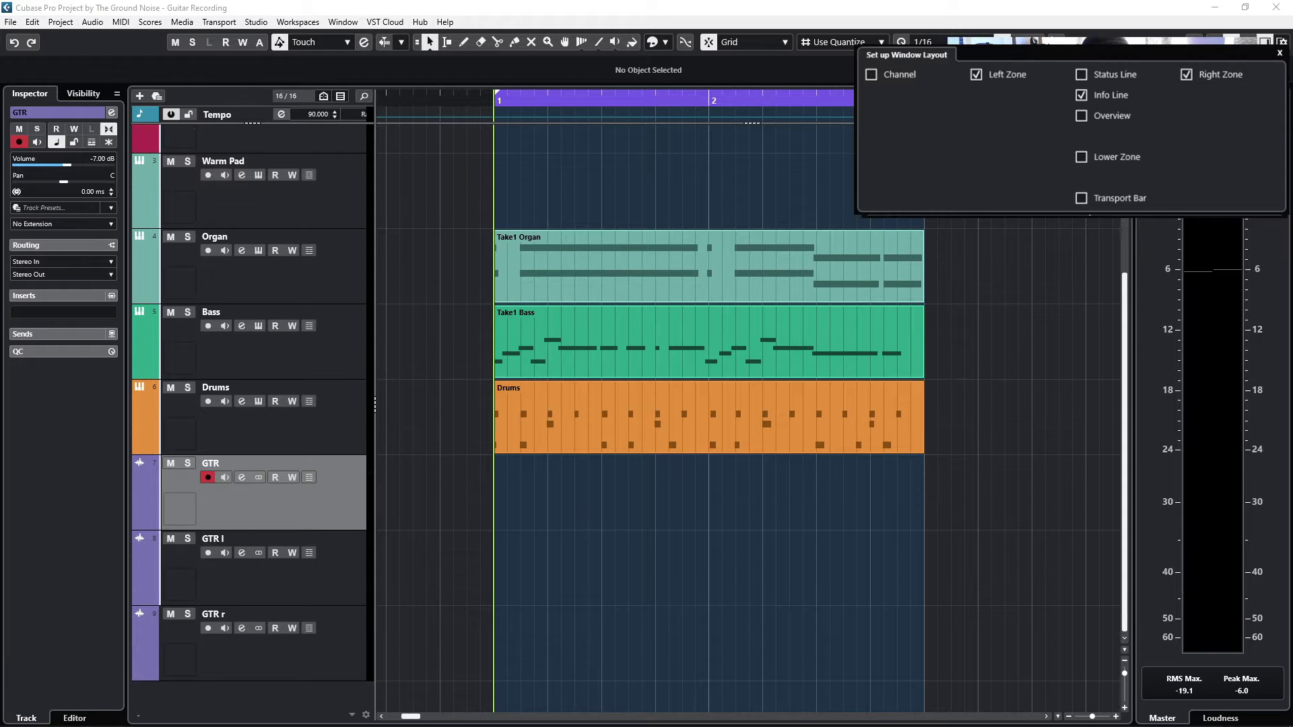
pyautogui.click(1081, 198)
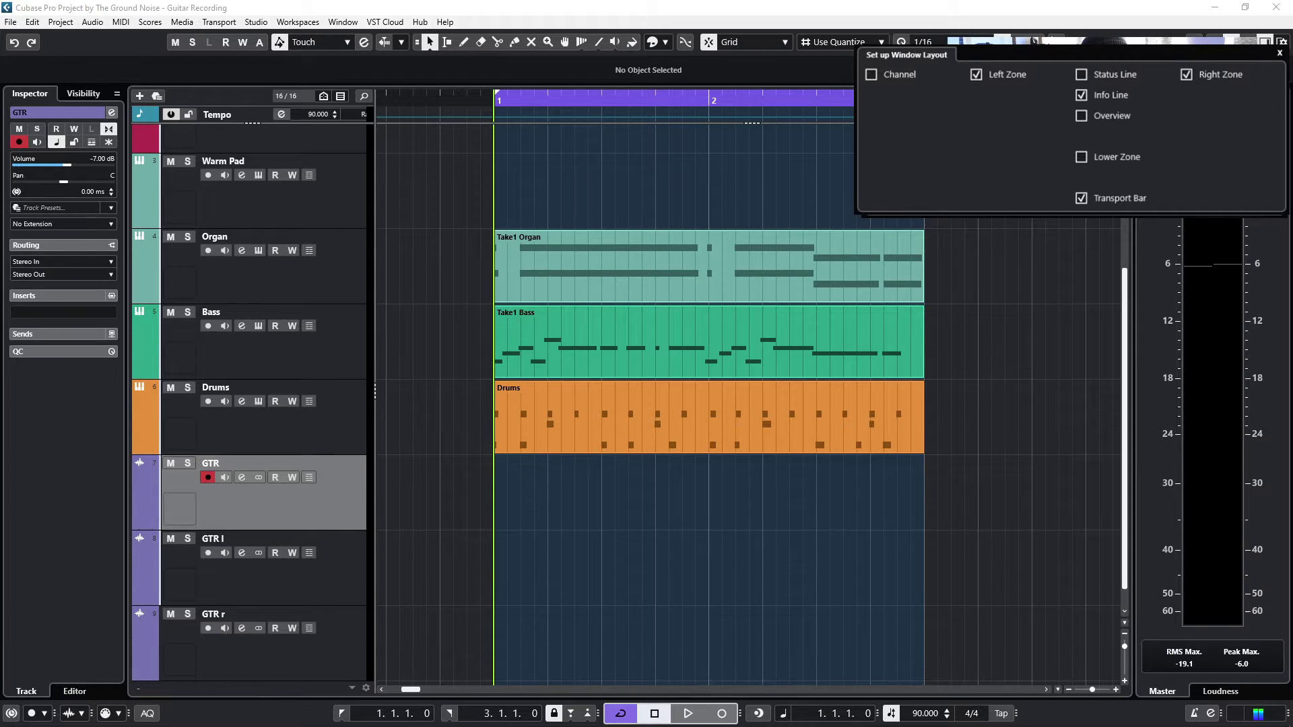
pyautogui.click(86, 626)
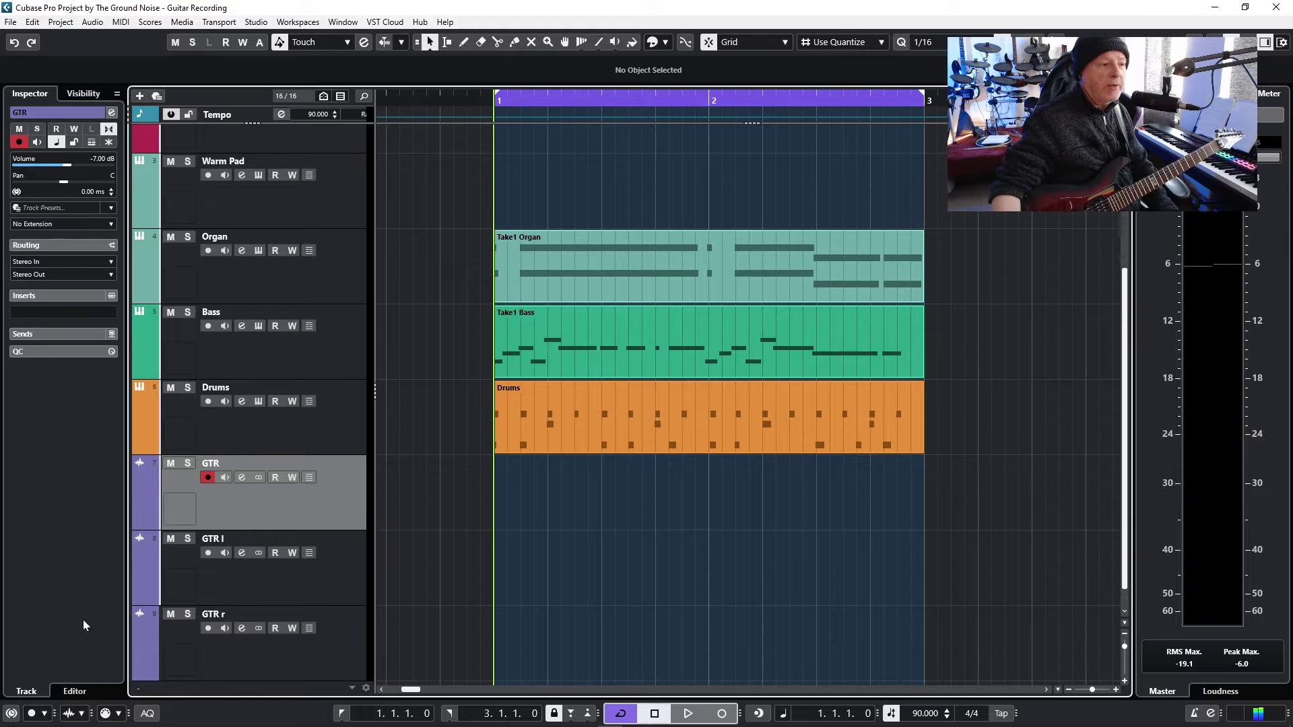
# Step: Re-enable cycle over bars 1–3 and cycle-record guitar takes on GTR up to Take 5
pyautogui.click(81, 715)
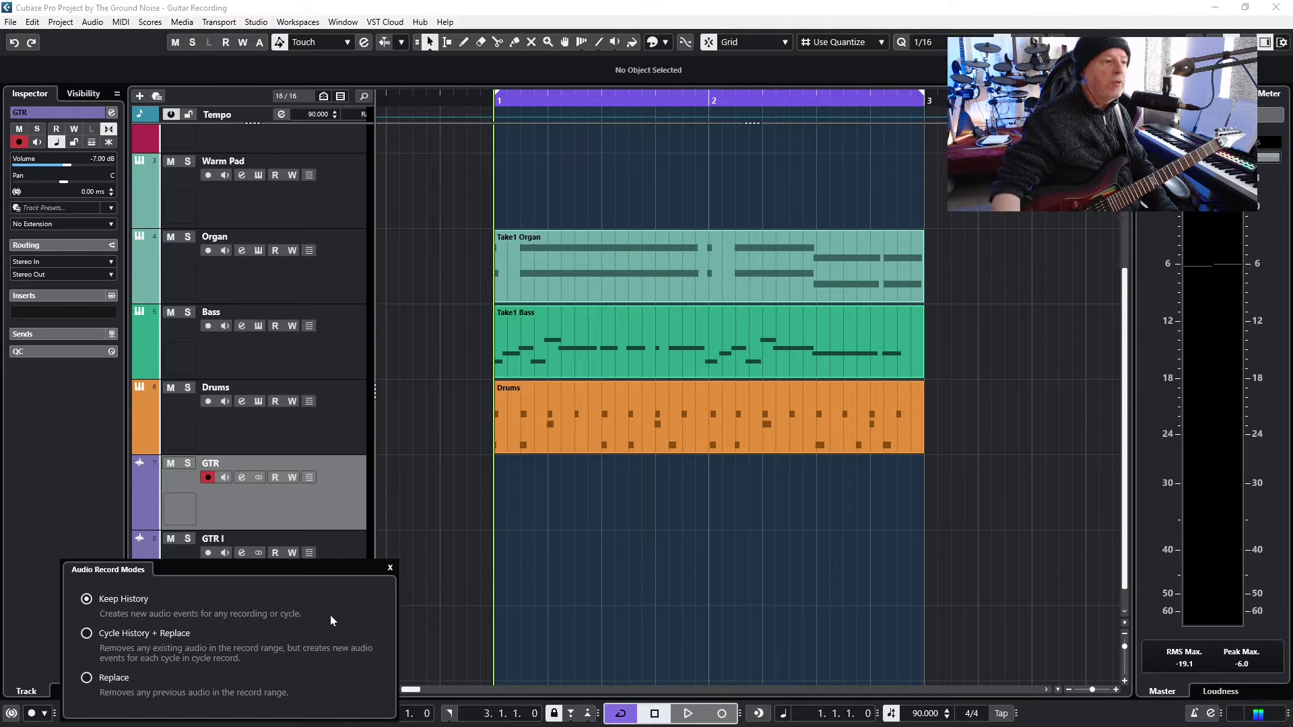
pyautogui.click(449, 568)
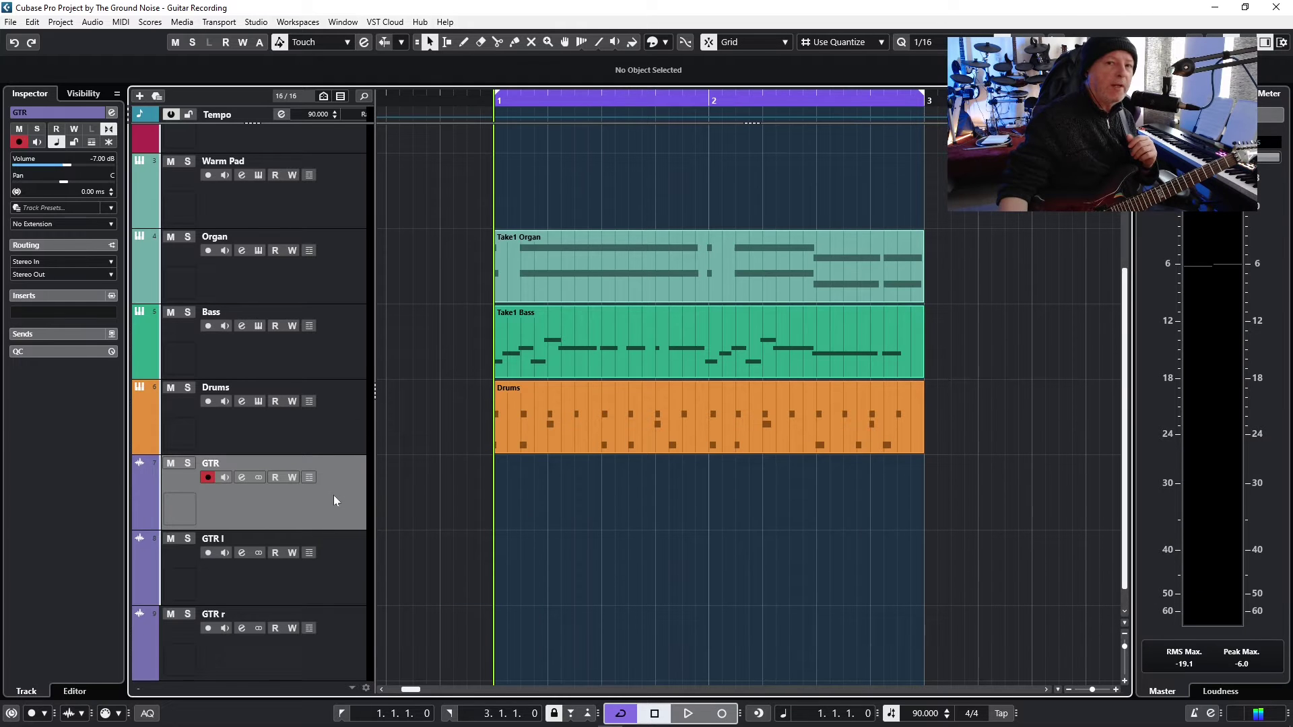
pyautogui.click(629, 715)
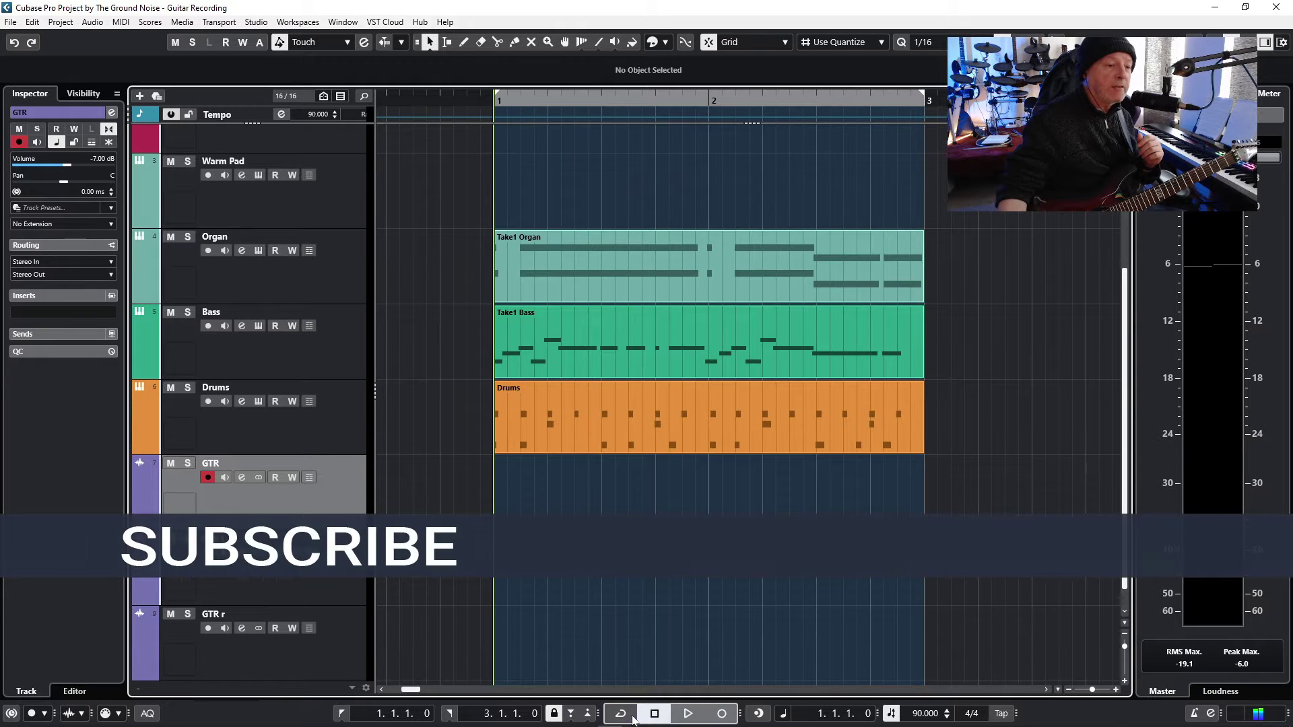
pyautogui.click(626, 715)
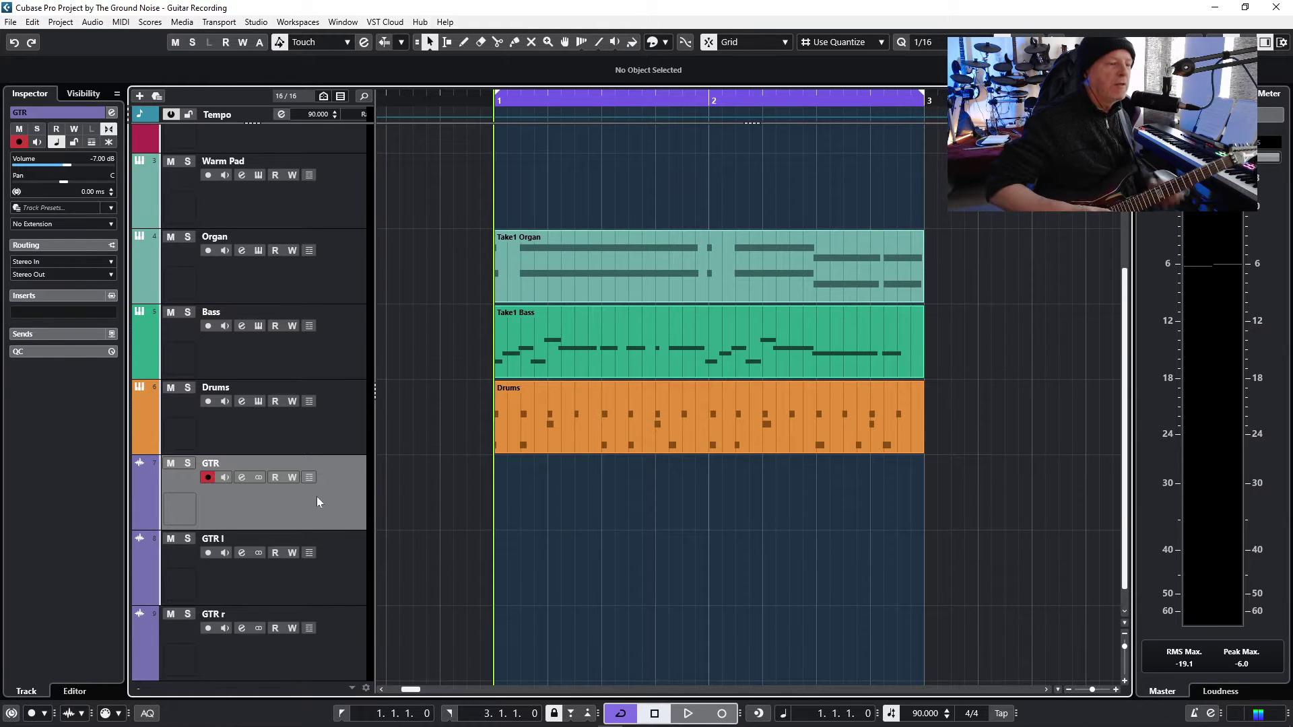
pyautogui.press('KP_Multiply')
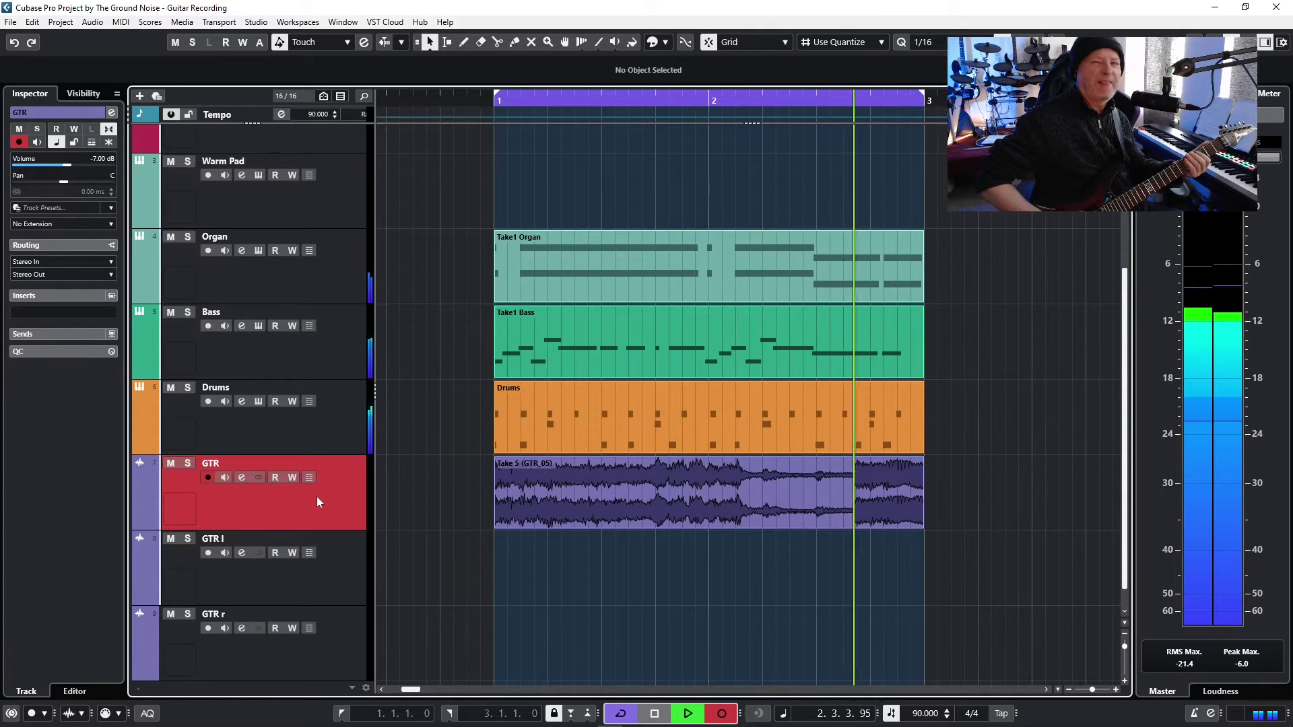
pyautogui.press('space')
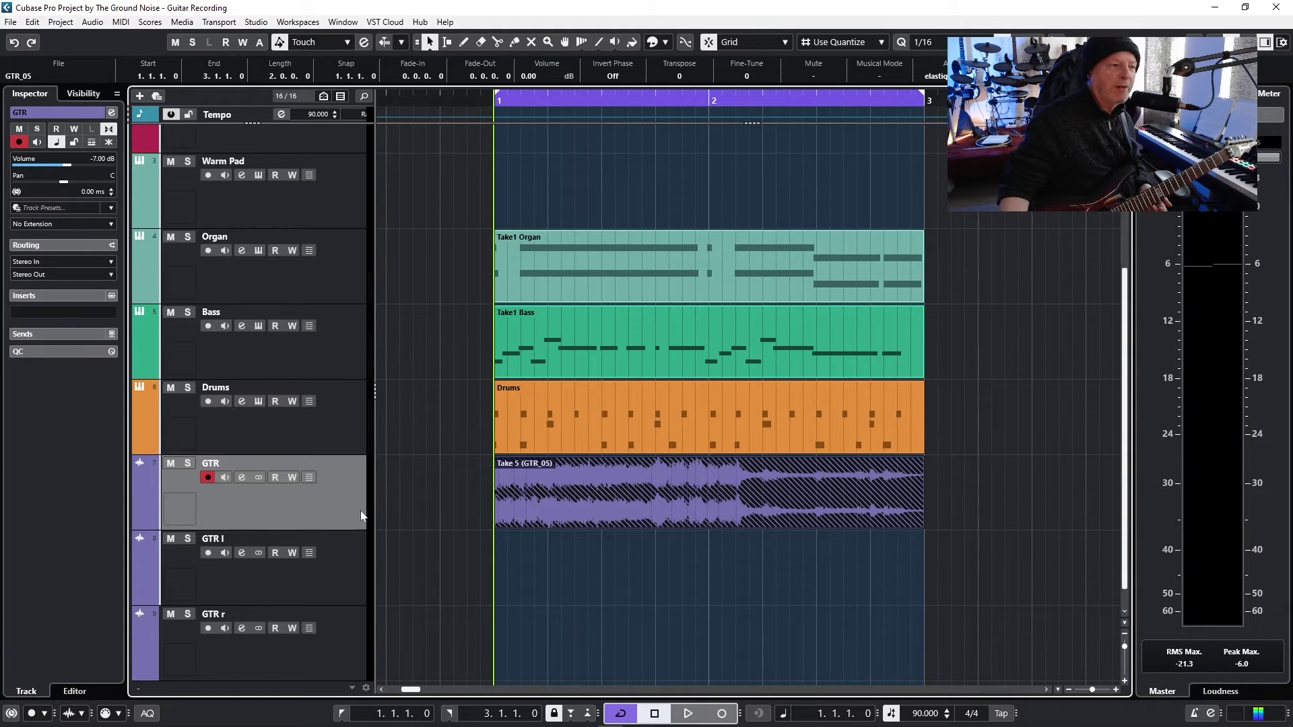
# Step: Show the GTR lanes, scroll down to Lane 5, and delete Take 5
pyautogui.click(310, 478)
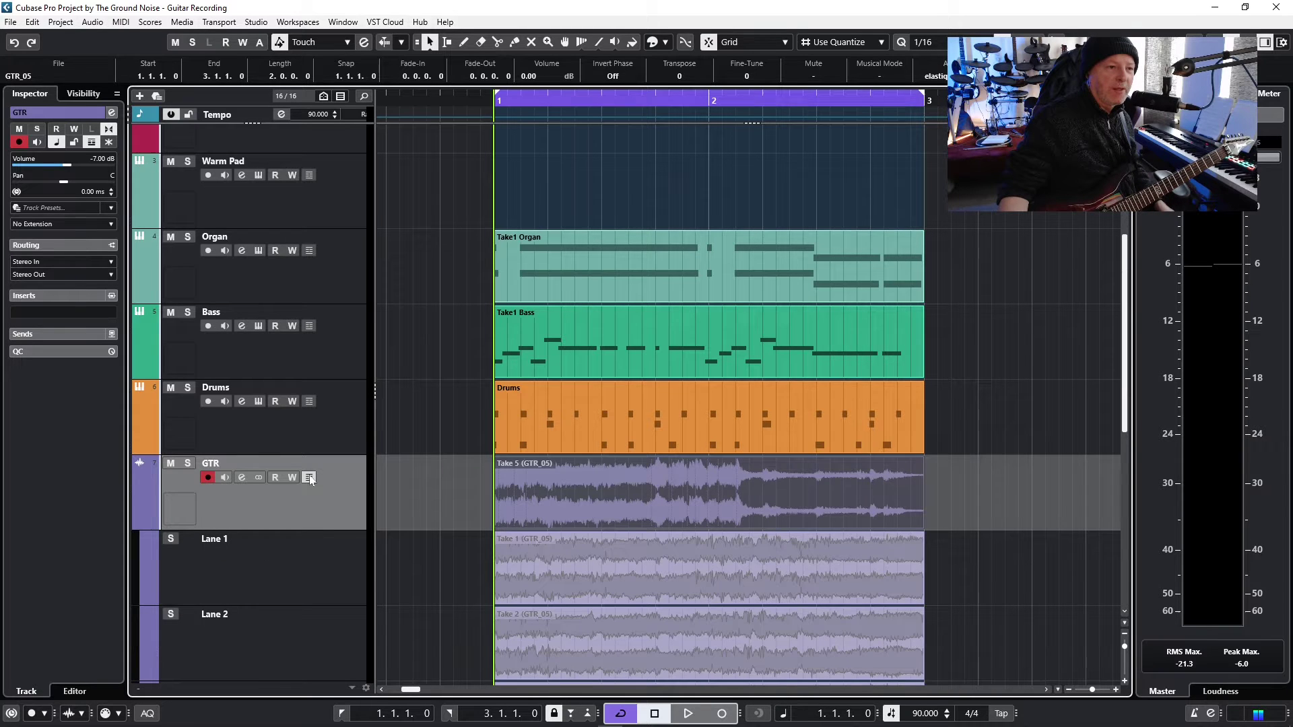
pyautogui.moveTo(1126, 378); pyautogui.dragTo(1126, 483)
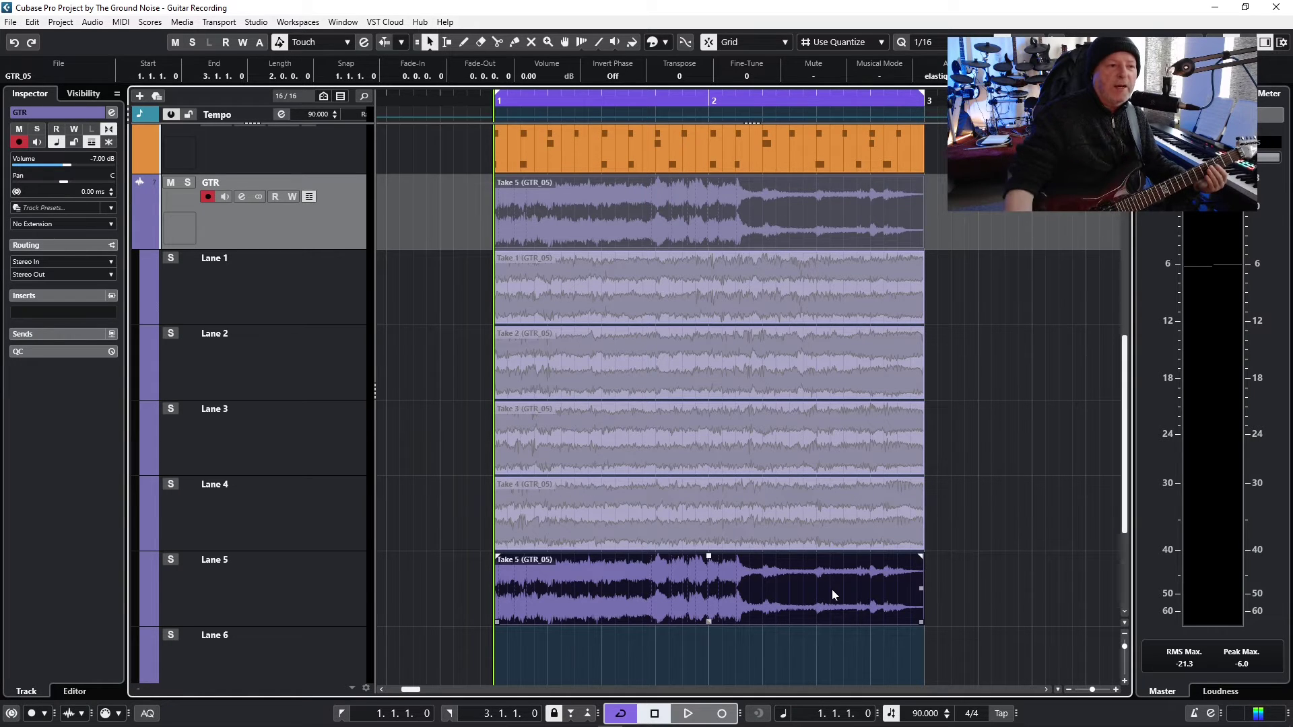
pyautogui.press('Delete')
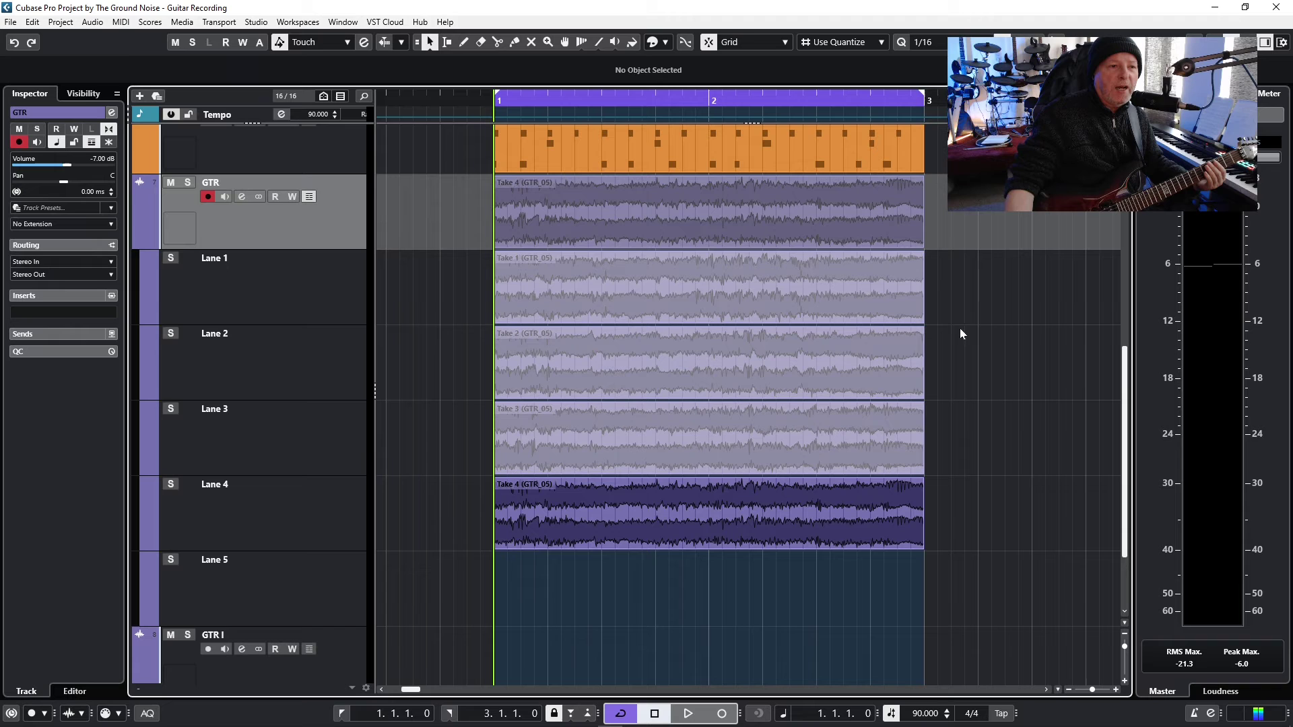
# Step: With the Comp tool, switch the active take between Takes 3, 2 and 1
pyautogui.rightClick(651, 578)
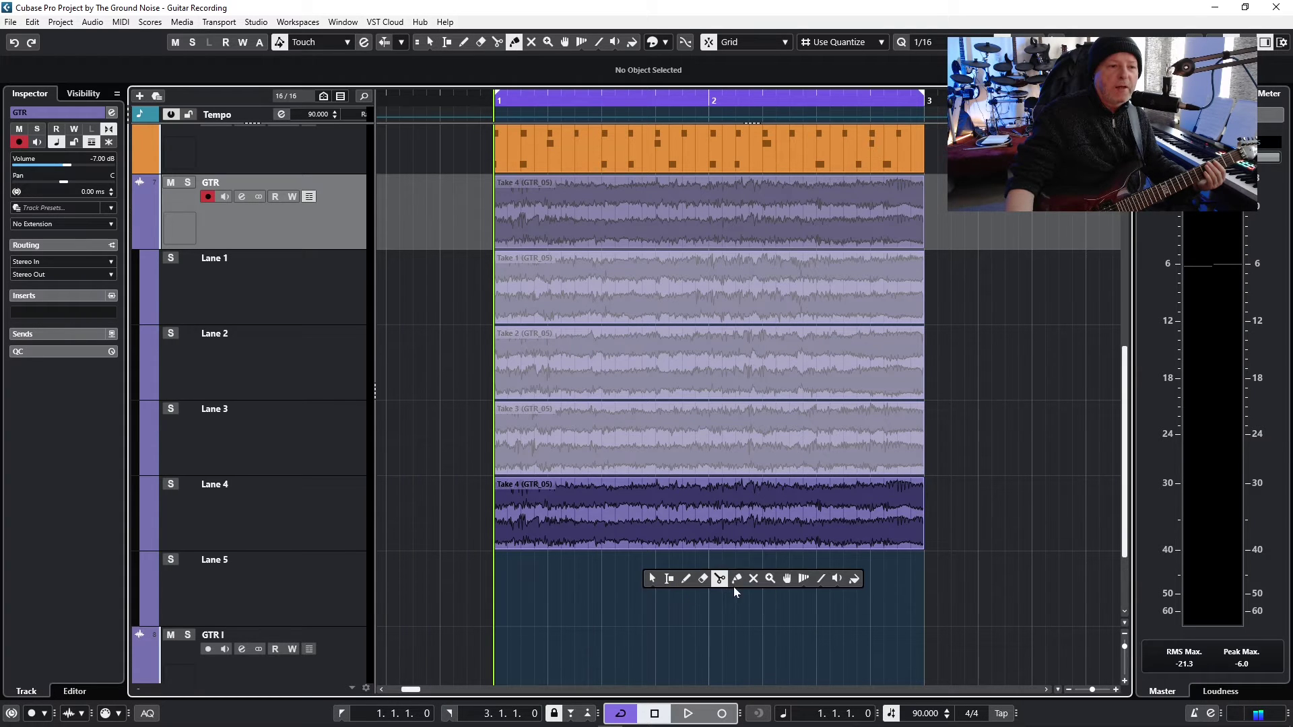
pyautogui.click(788, 579)
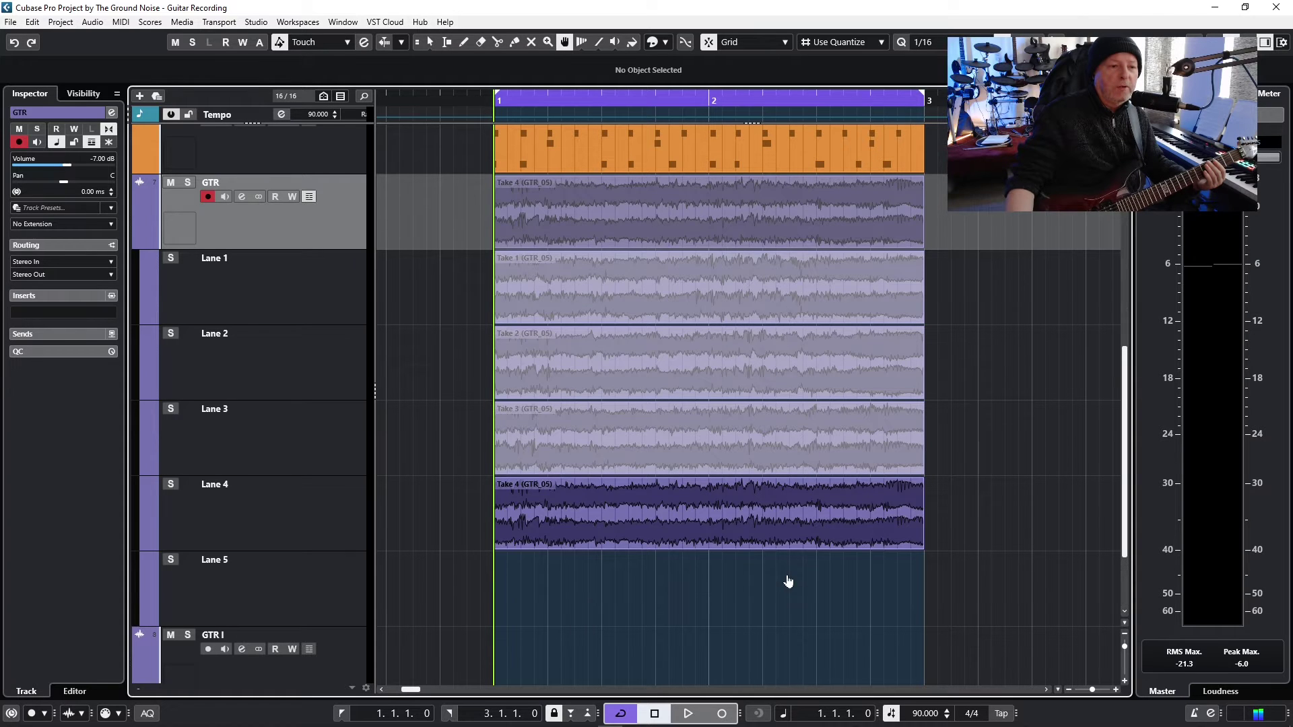
pyautogui.click(755, 460)
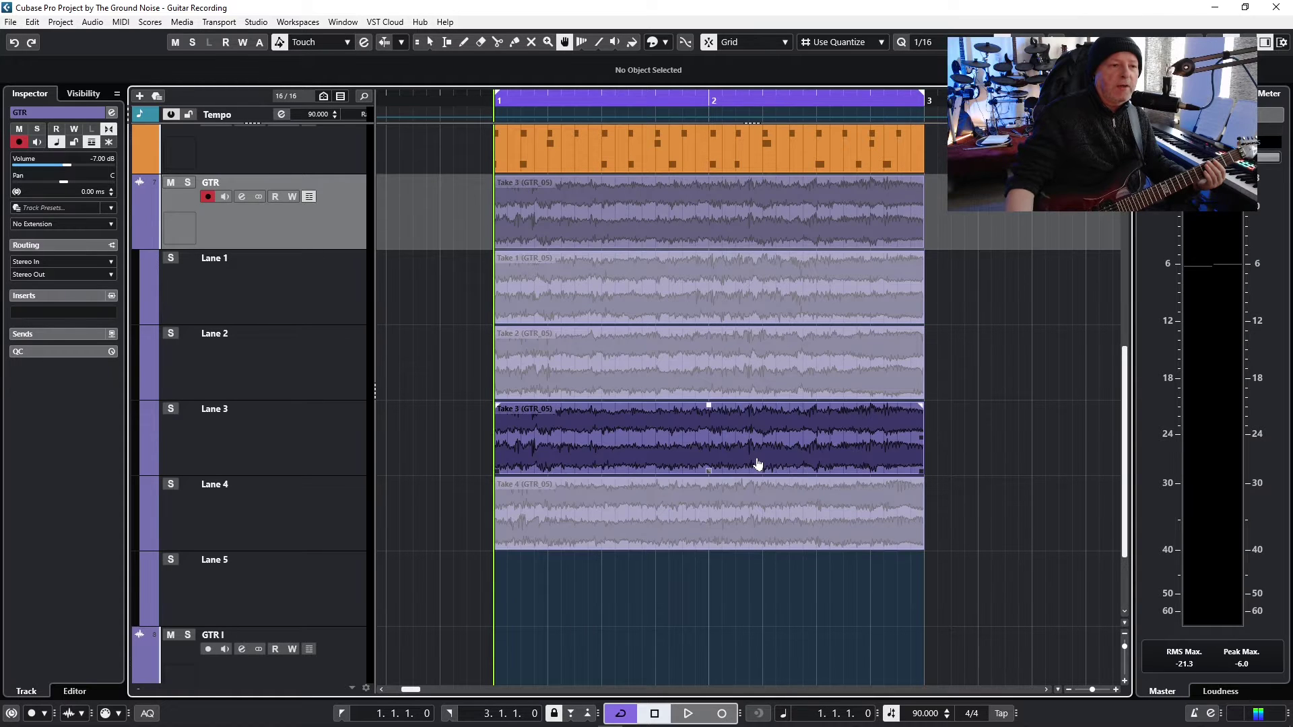
pyautogui.click(749, 375)
pyautogui.click(760, 307)
pyautogui.click(728, 363)
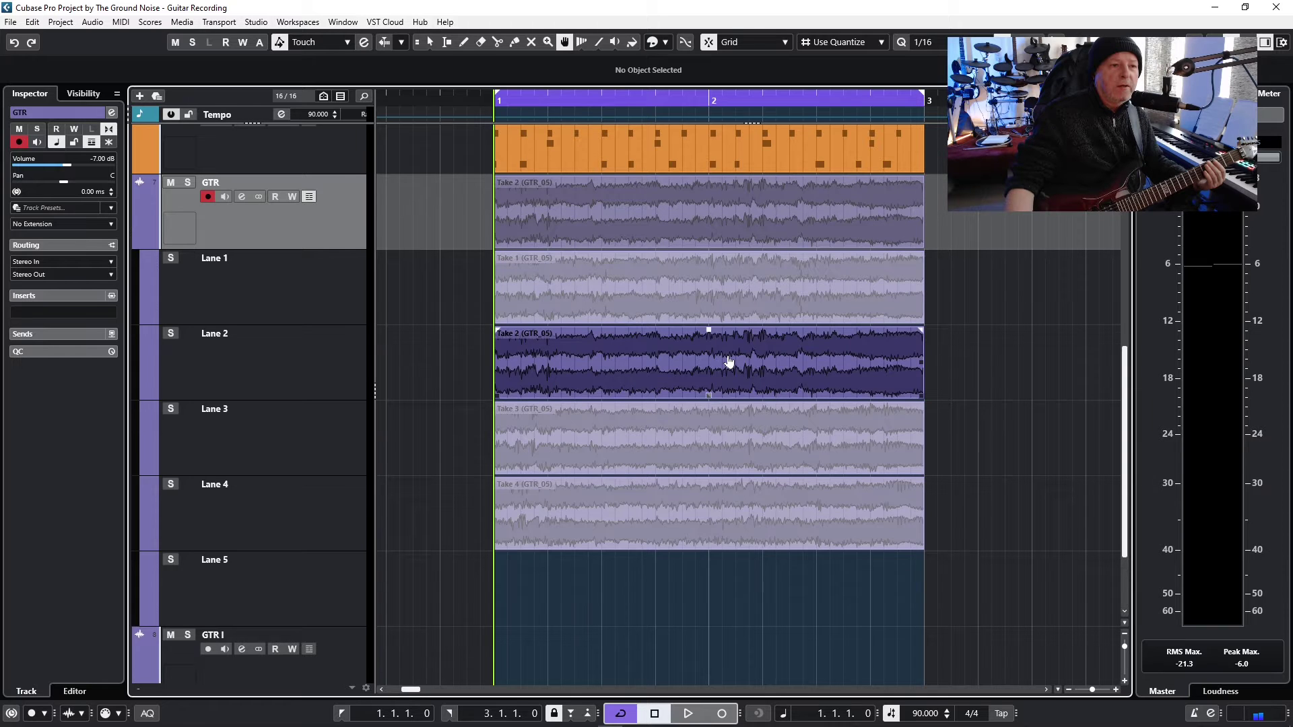
# Step: Try Takes 4 and 2, settle on Take 3 as active, and play the cycle
pyautogui.click(723, 443)
pyautogui.click(716, 505)
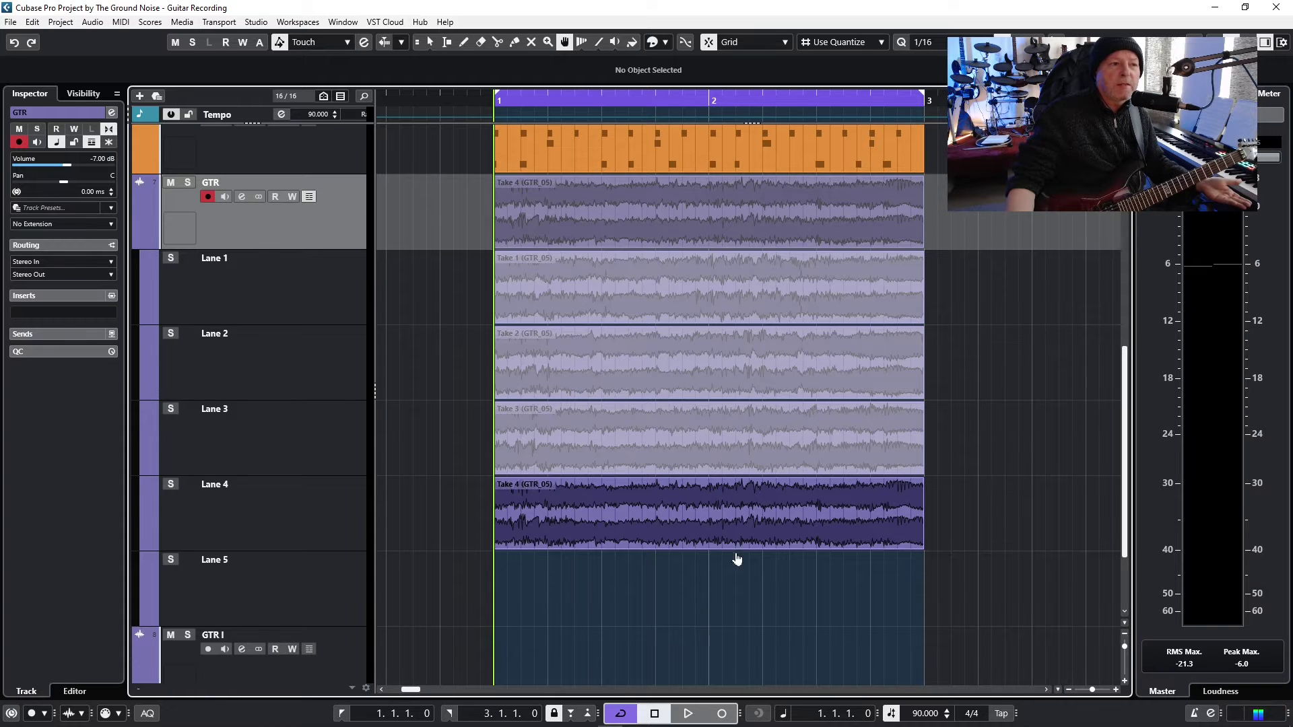
pyautogui.click(720, 373)
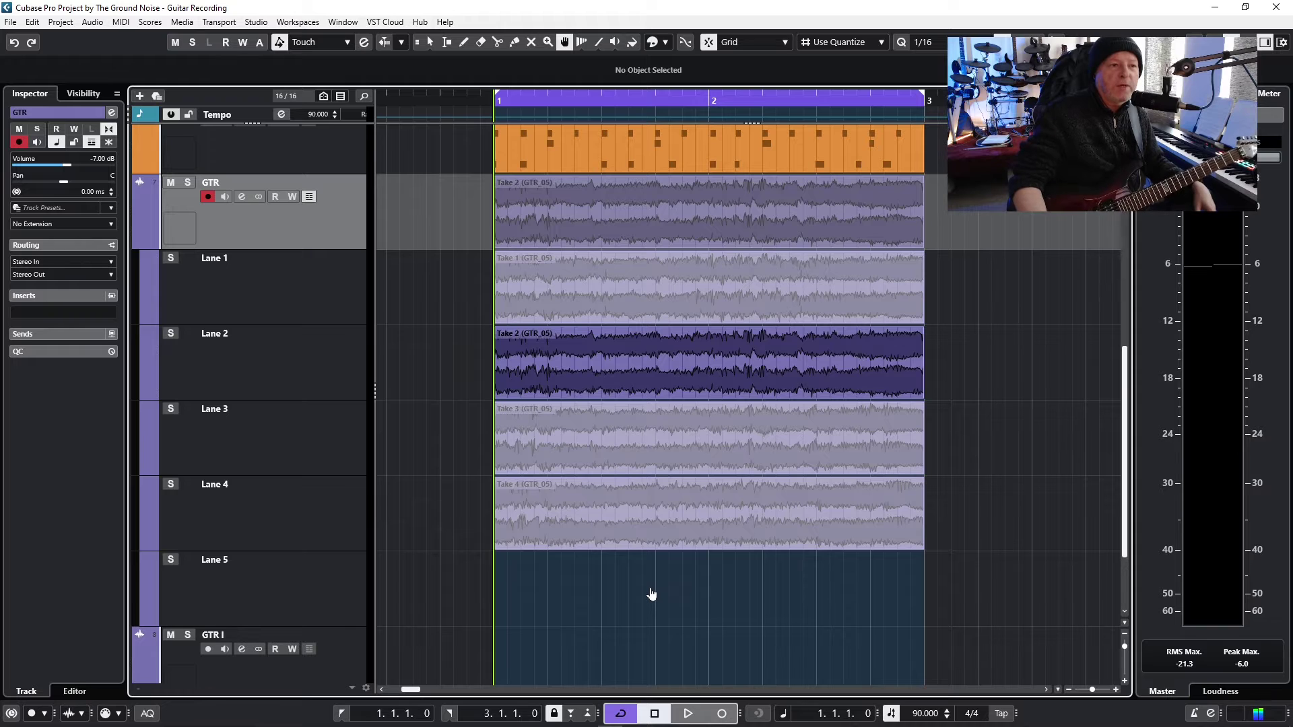
pyautogui.click(623, 470)
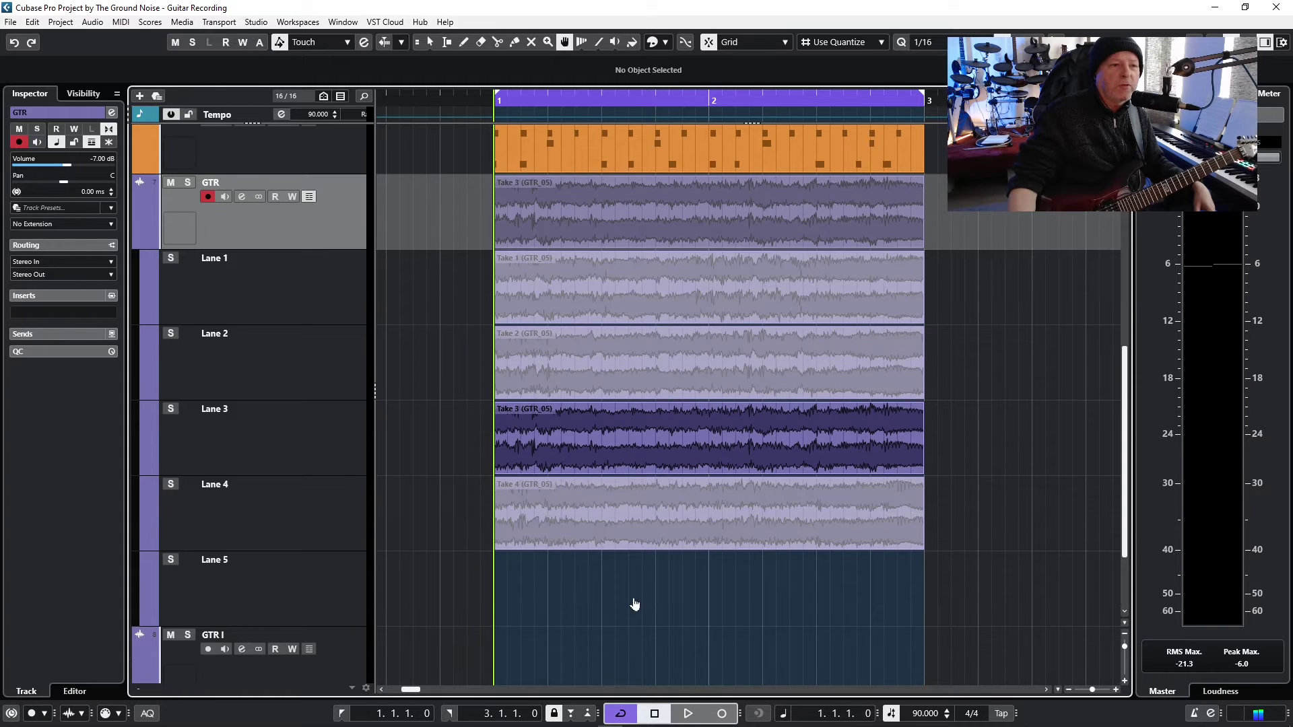
pyautogui.press('space')
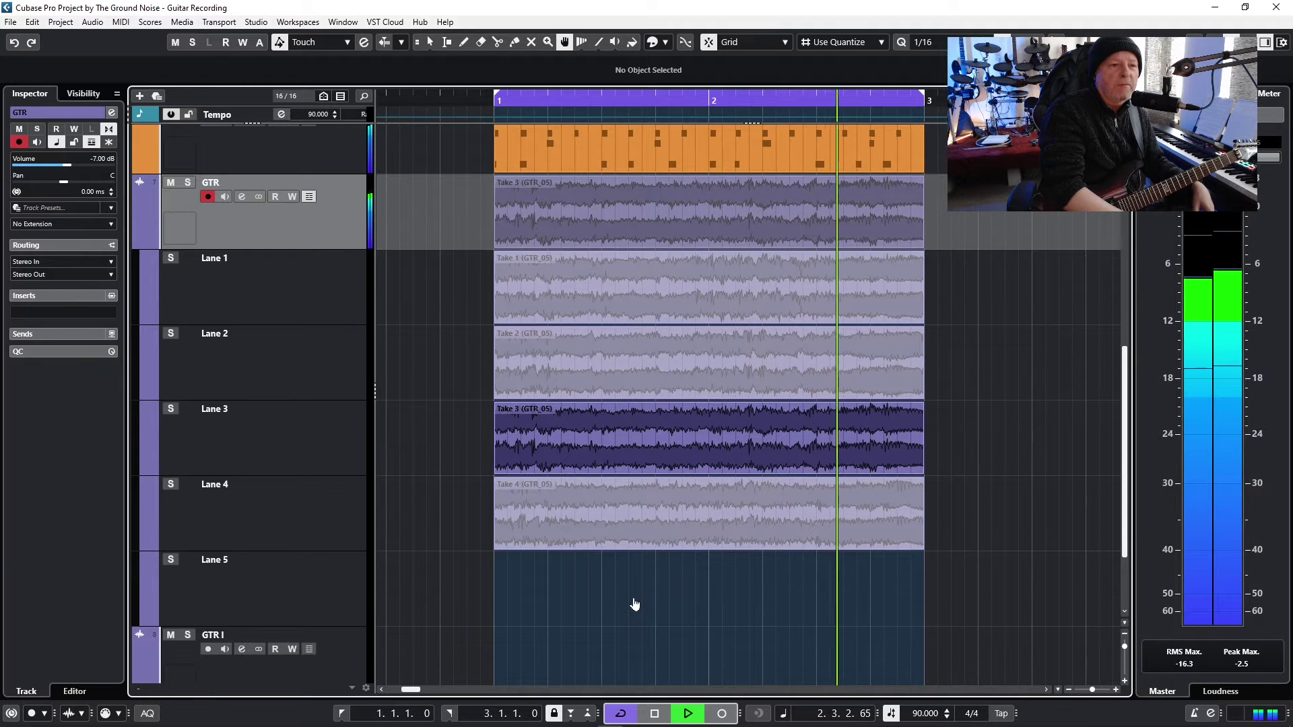
# Step: Stop playback and record a new take over the cycle, landing as Take 5 on Lane 5
pyautogui.press('space')
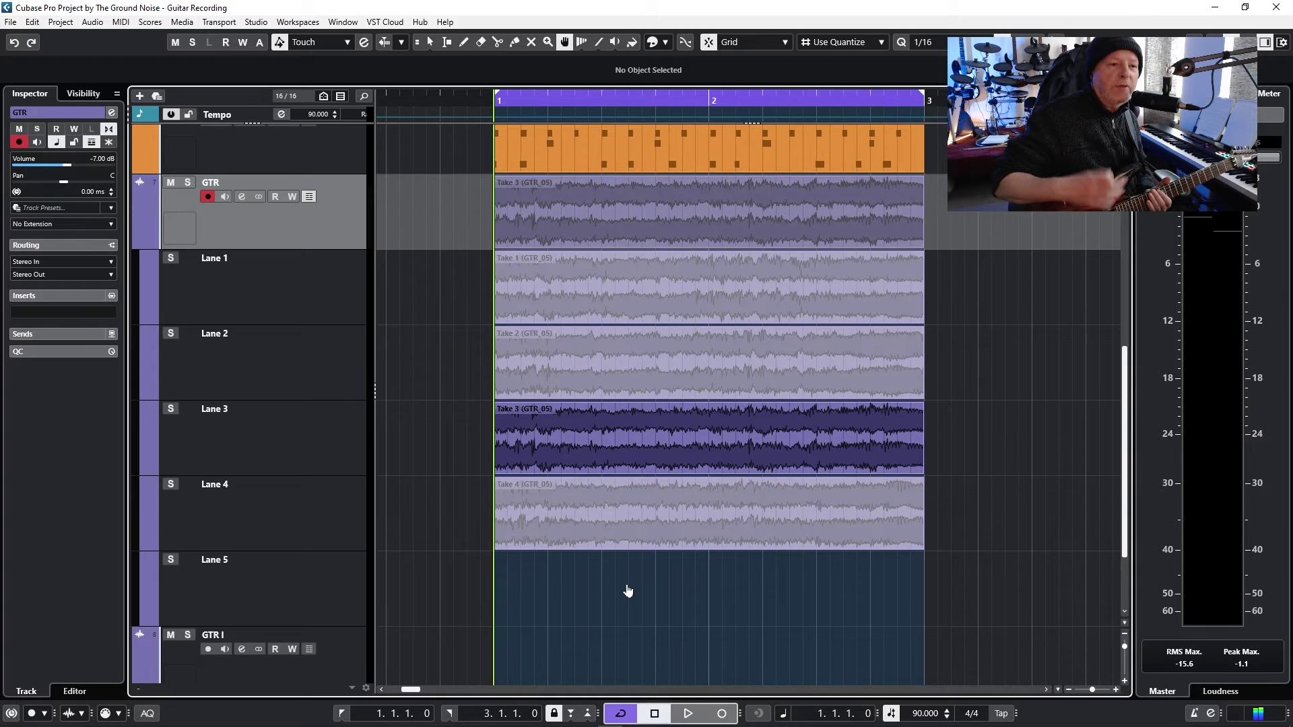
pyautogui.press('1')
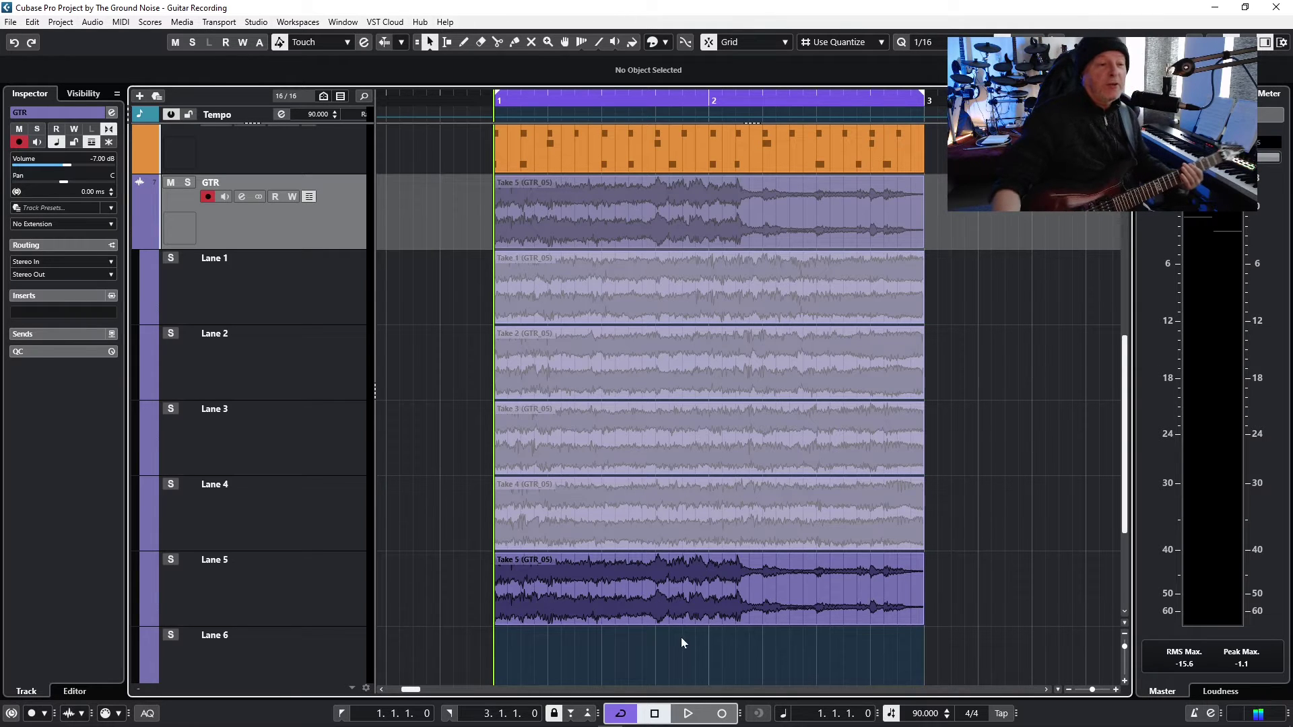
# Step: Select and delete the Take 5 event on Lane 5, leaving Take 4 active
pyautogui.moveTo(678, 624)
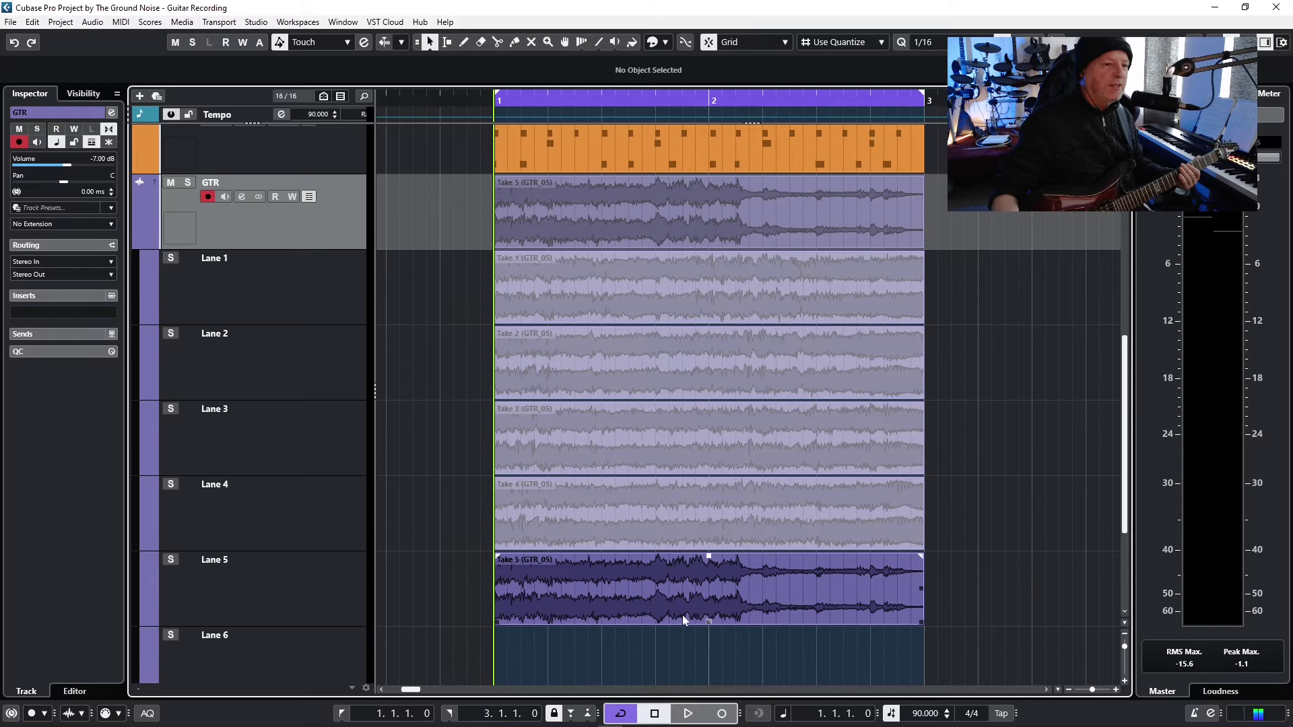
pyautogui.click(688, 600)
pyautogui.press('Delete')
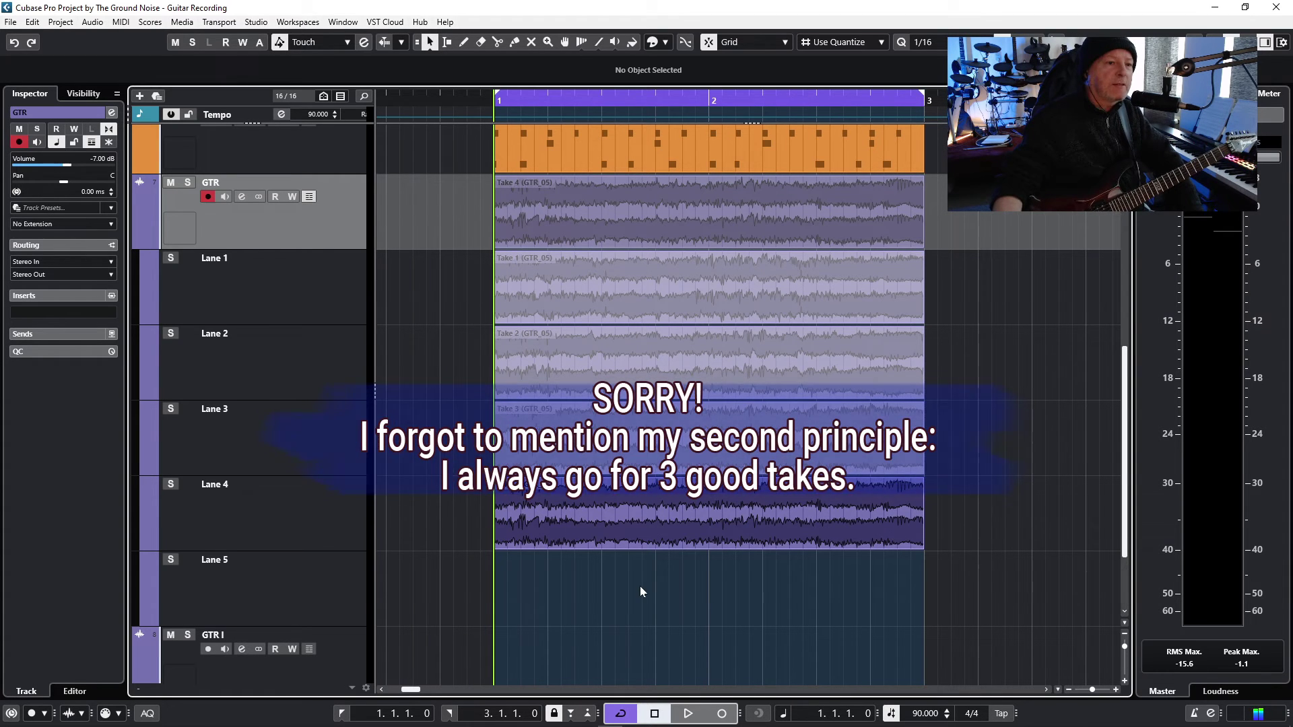
pyautogui.press('h')
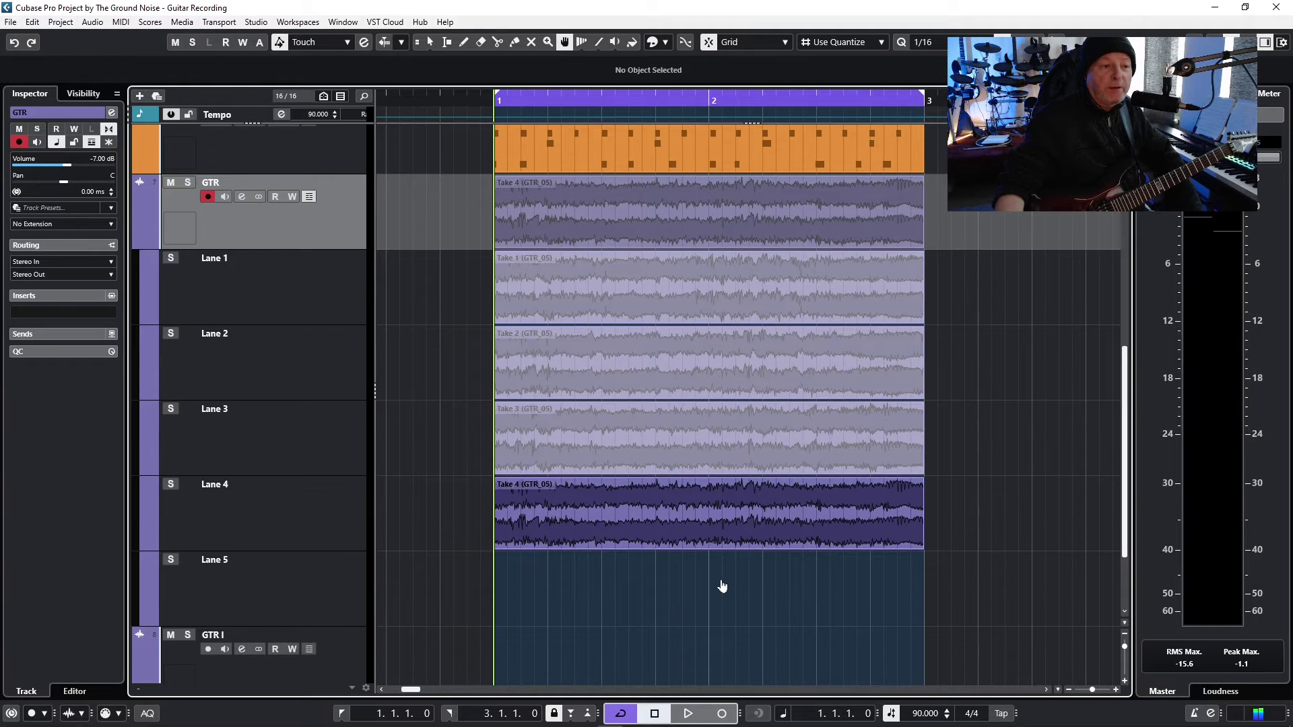
# Step: Select all takes across the lanes and split them at bar 2
pyautogui.press('1')
pyautogui.moveTo(715, 591); pyautogui.dragTo(569, 289)
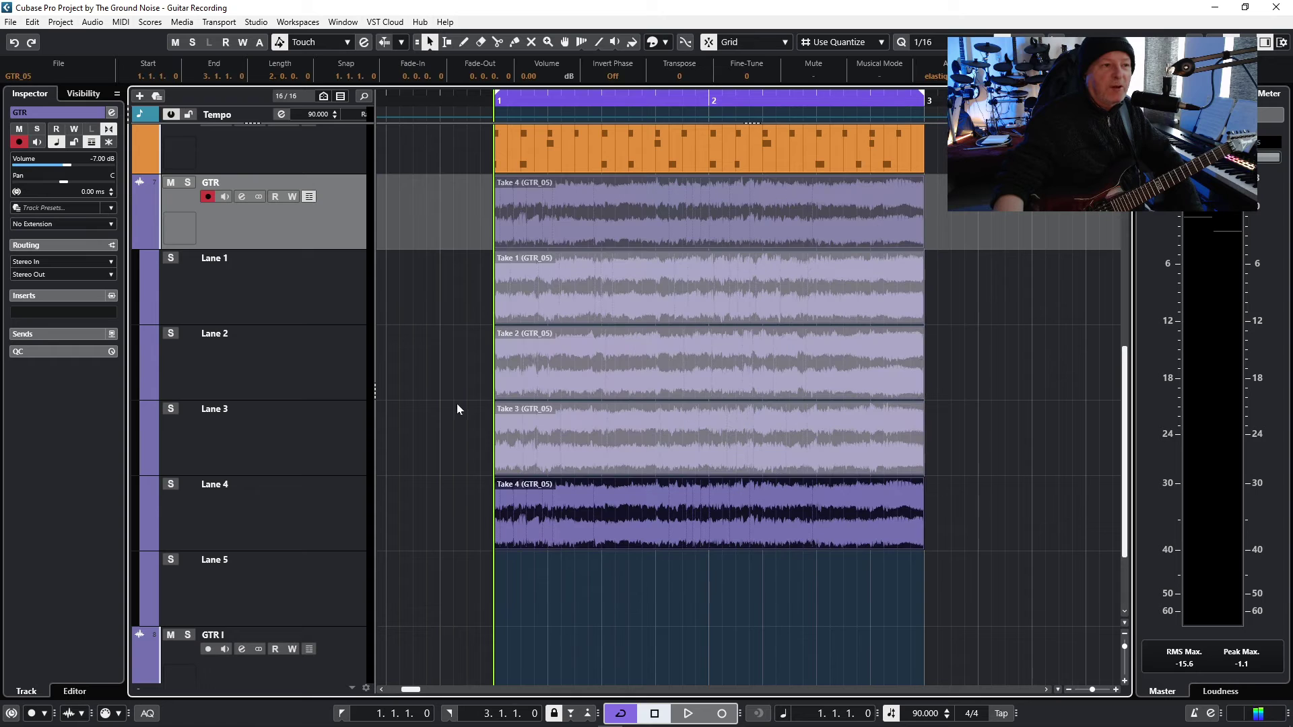
pyautogui.rightClick(672, 588)
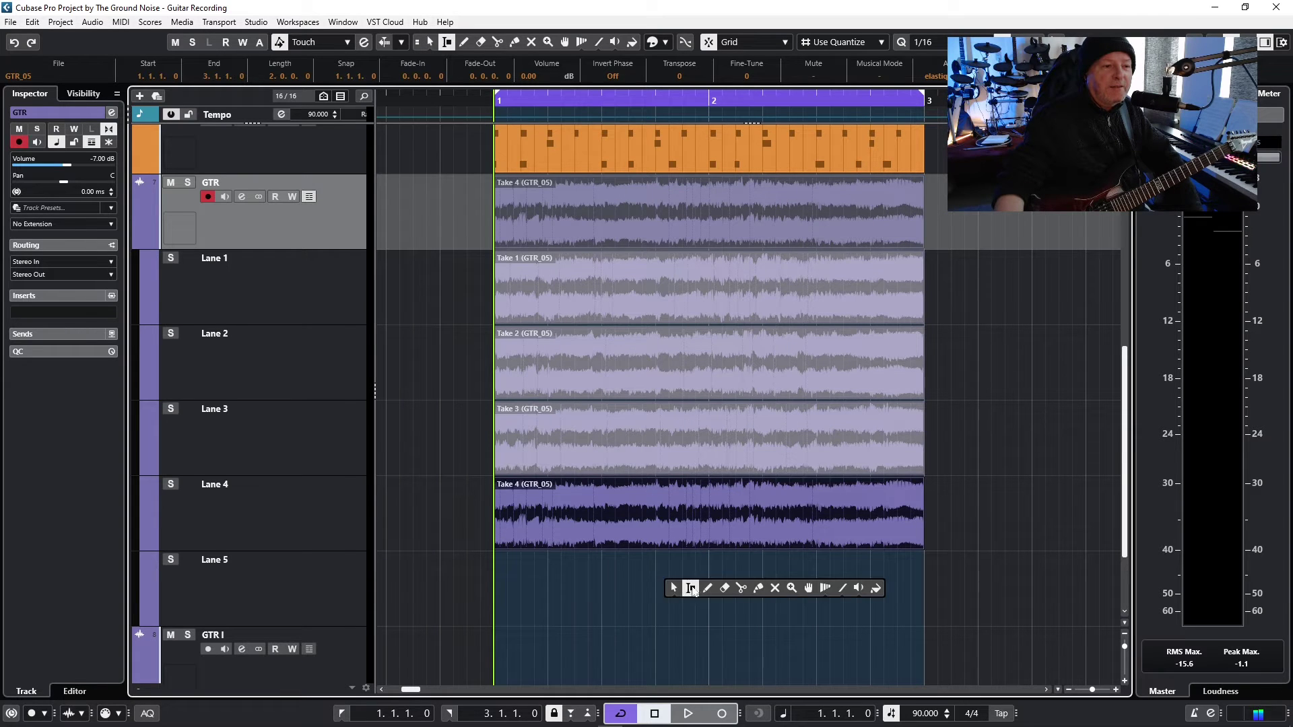
pyautogui.click(741, 589)
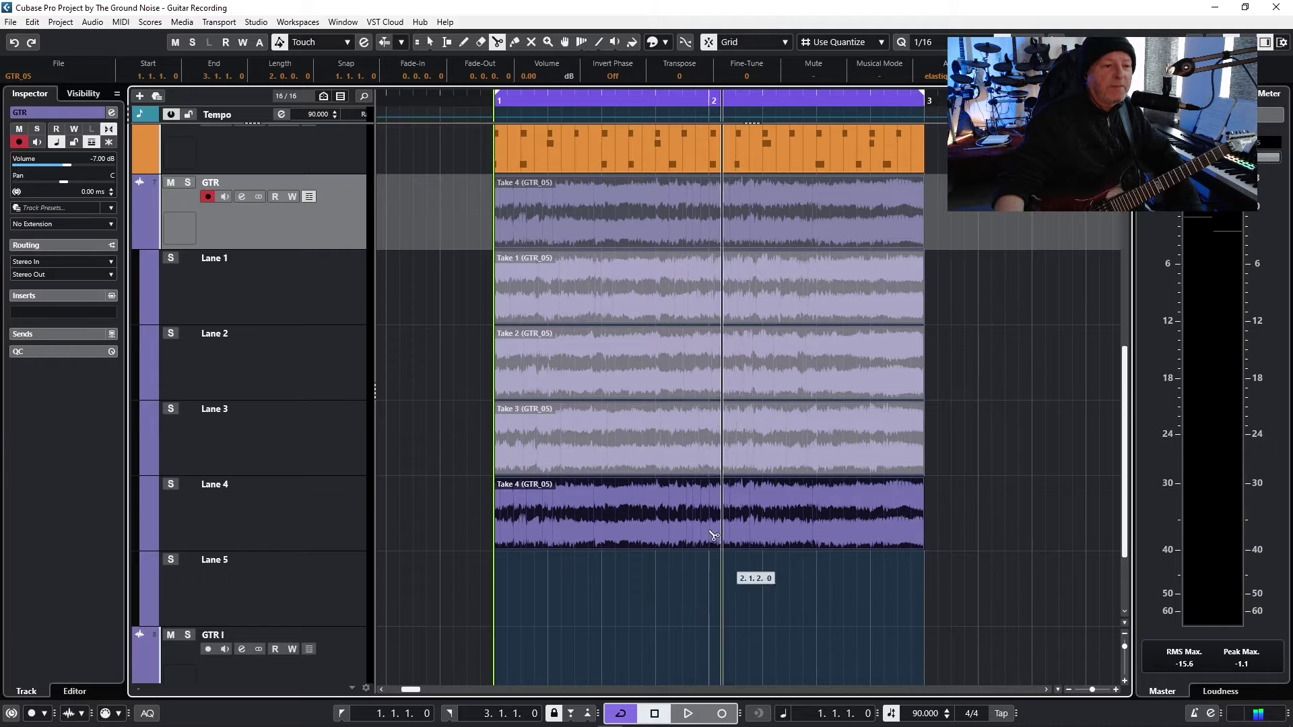
pyautogui.click(710, 518)
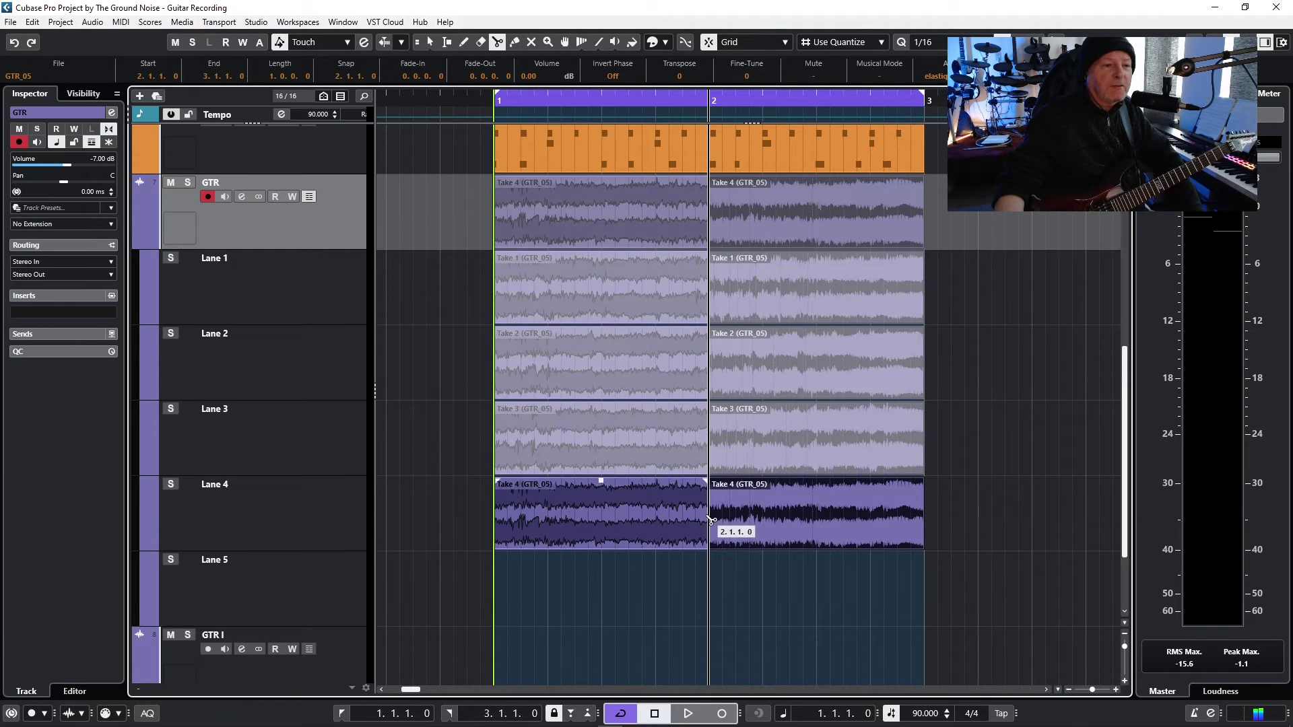
pyautogui.press('1')
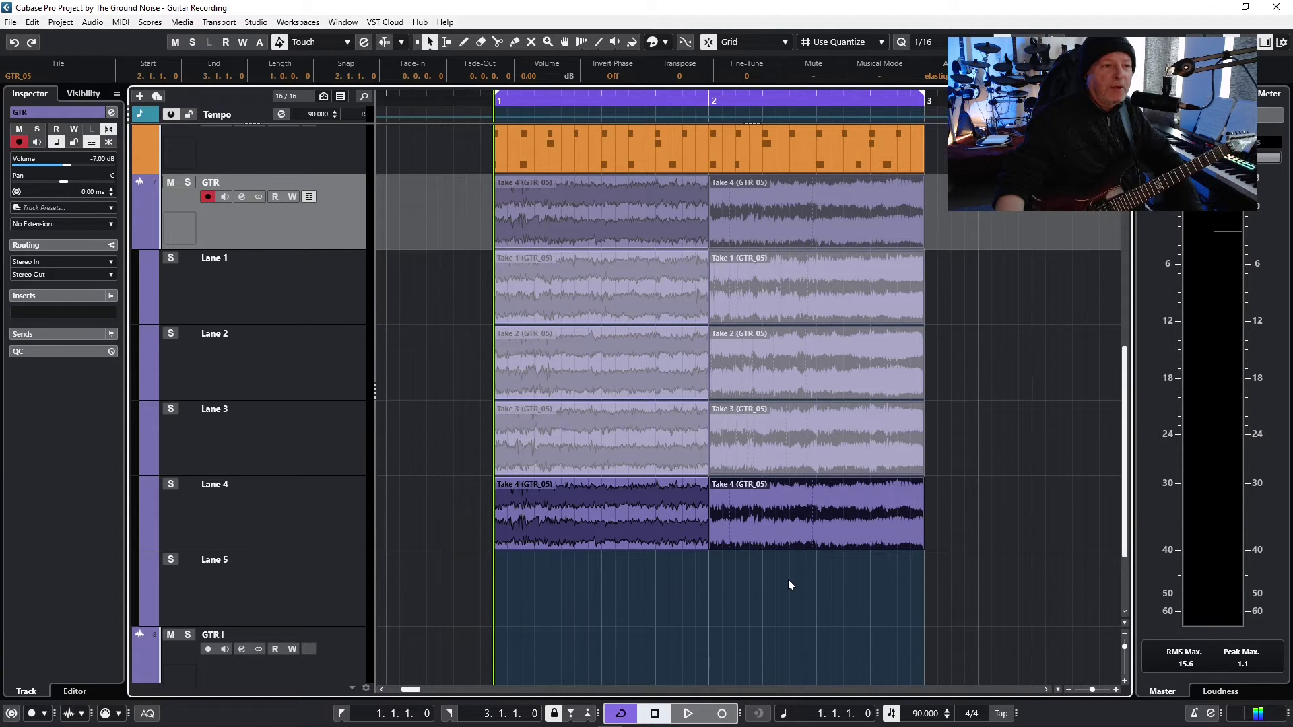
# Step: Comp Take 4 for bar 1 and Take 2 for bar 2, auditioning alternatives during playback
pyautogui.rightClick(788, 580)
pyautogui.click(853, 588)
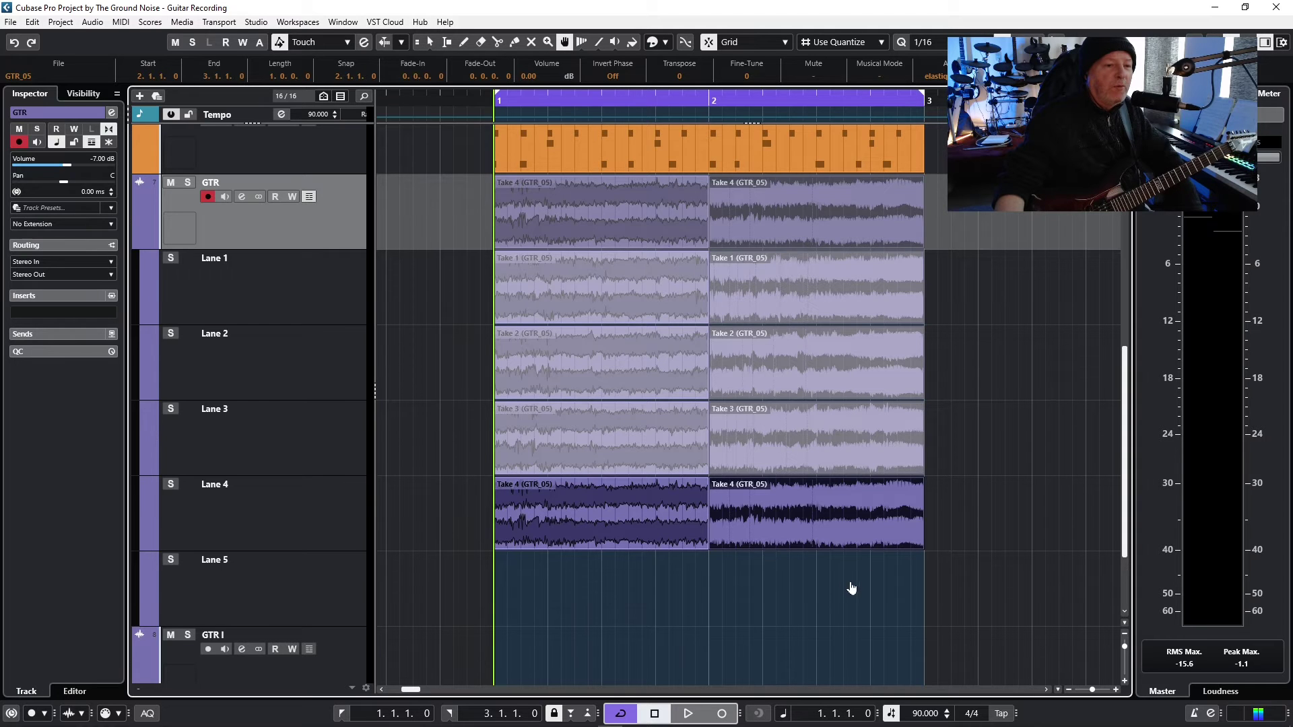
pyautogui.click(584, 294)
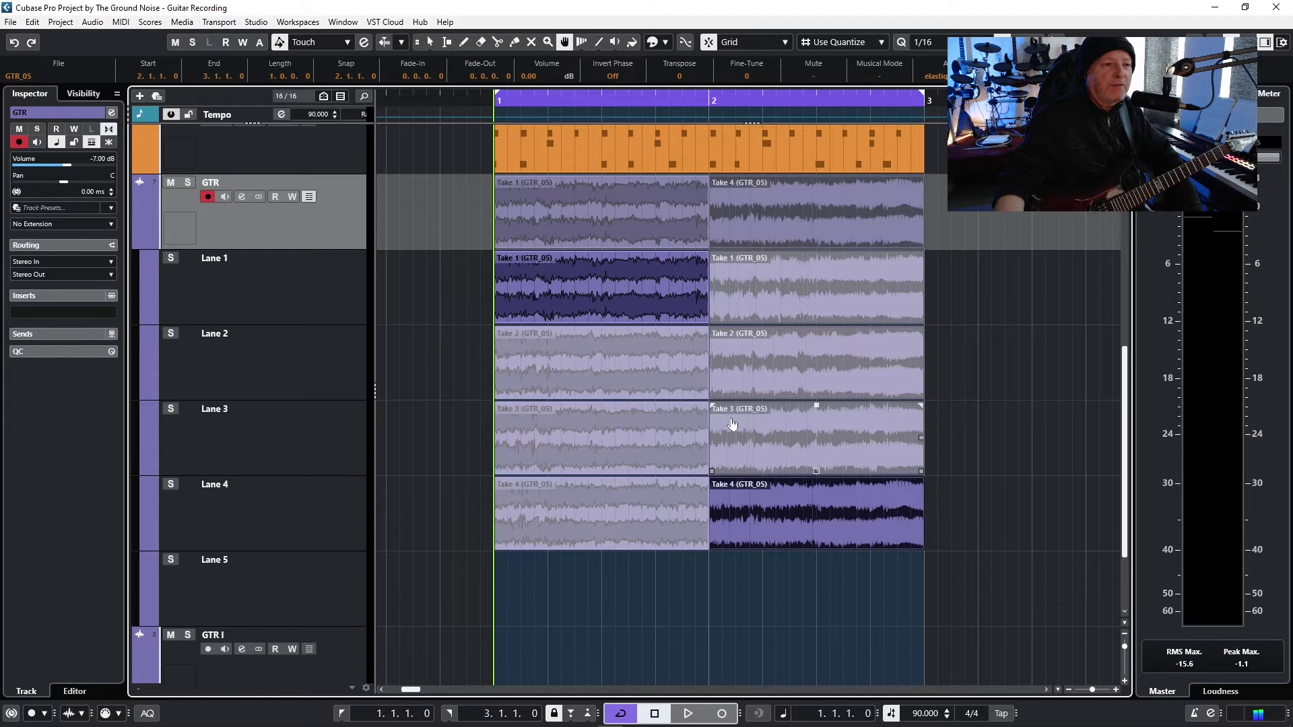
pyautogui.click(767, 437)
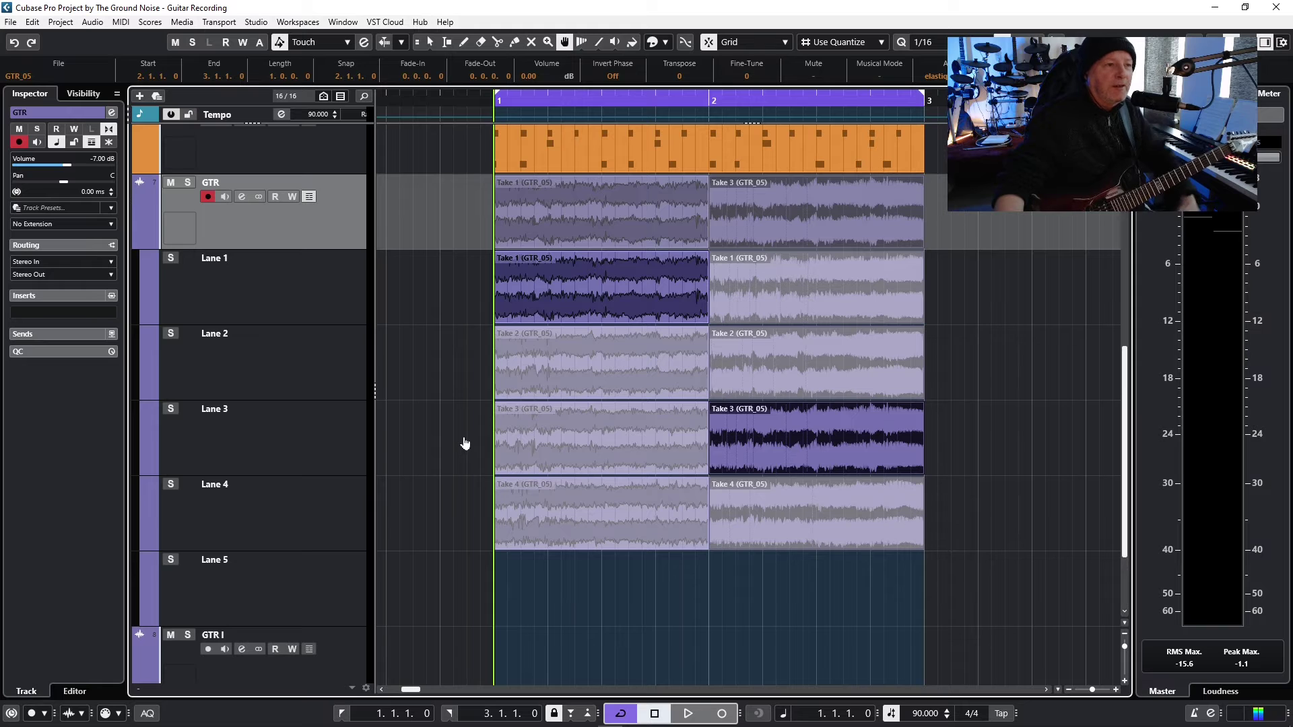
pyautogui.press('space')
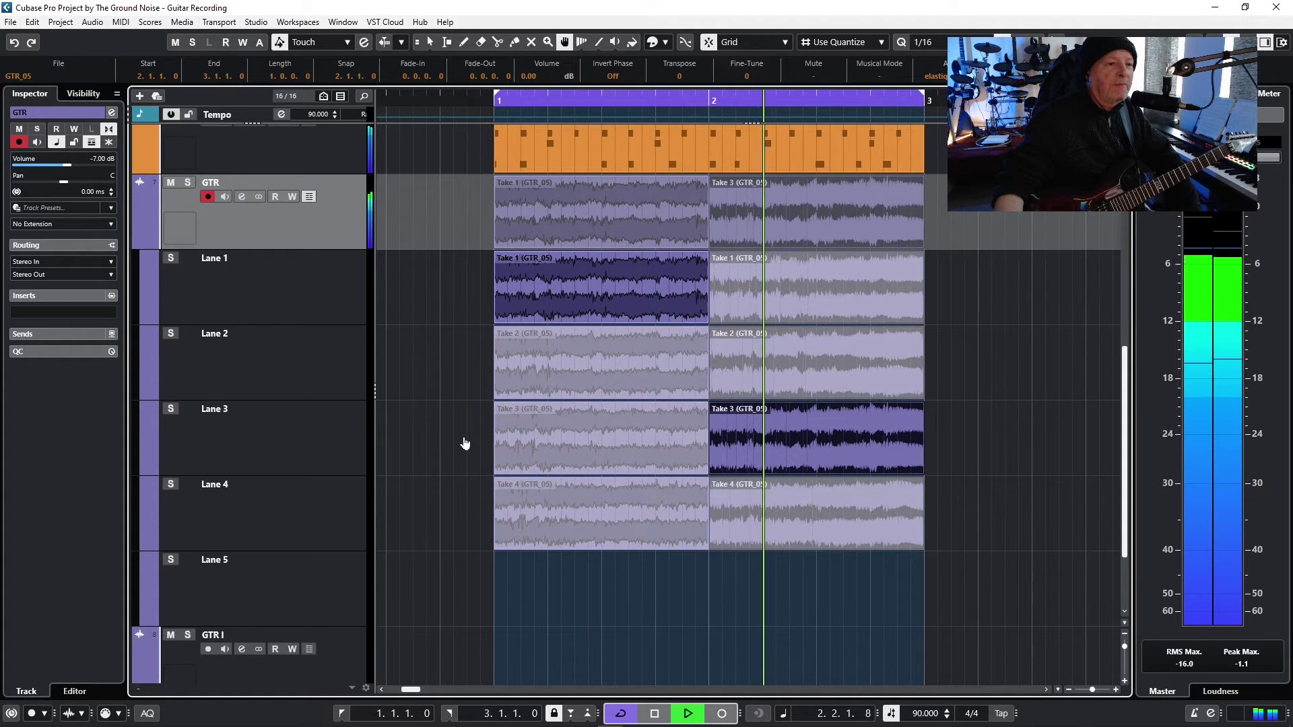
pyautogui.click(774, 370)
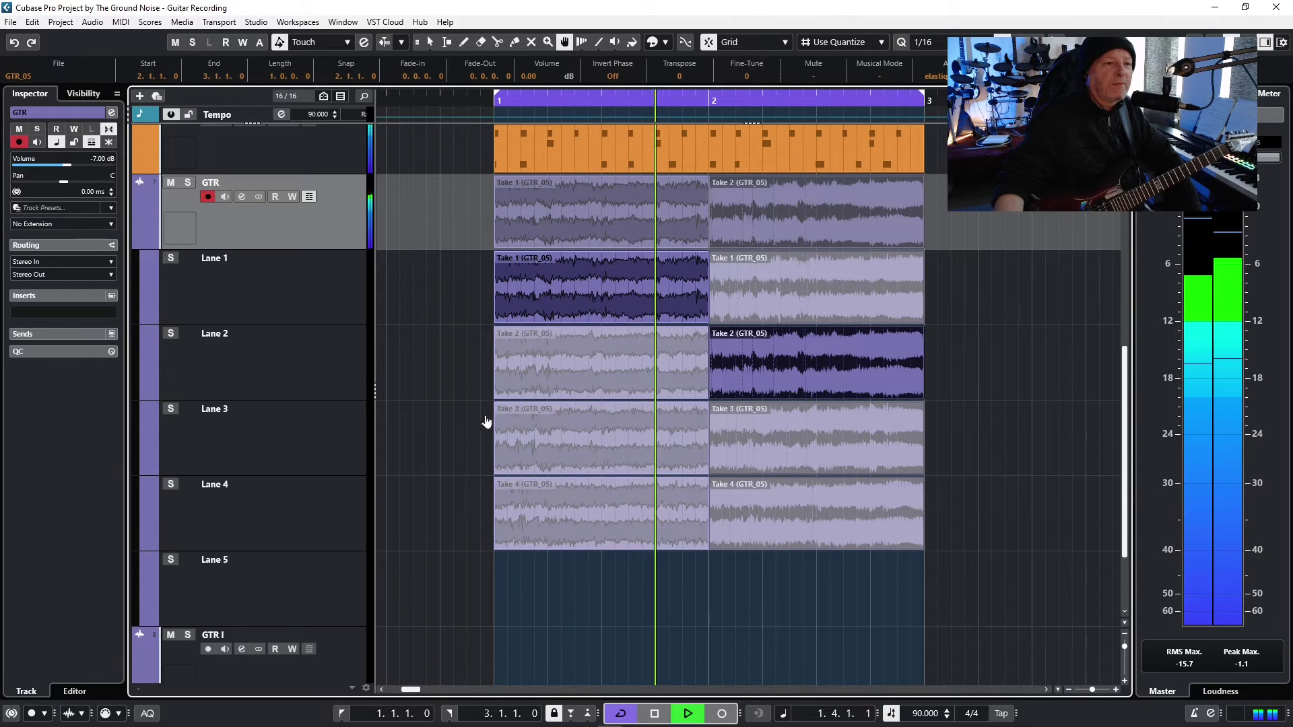
pyautogui.click(499, 450)
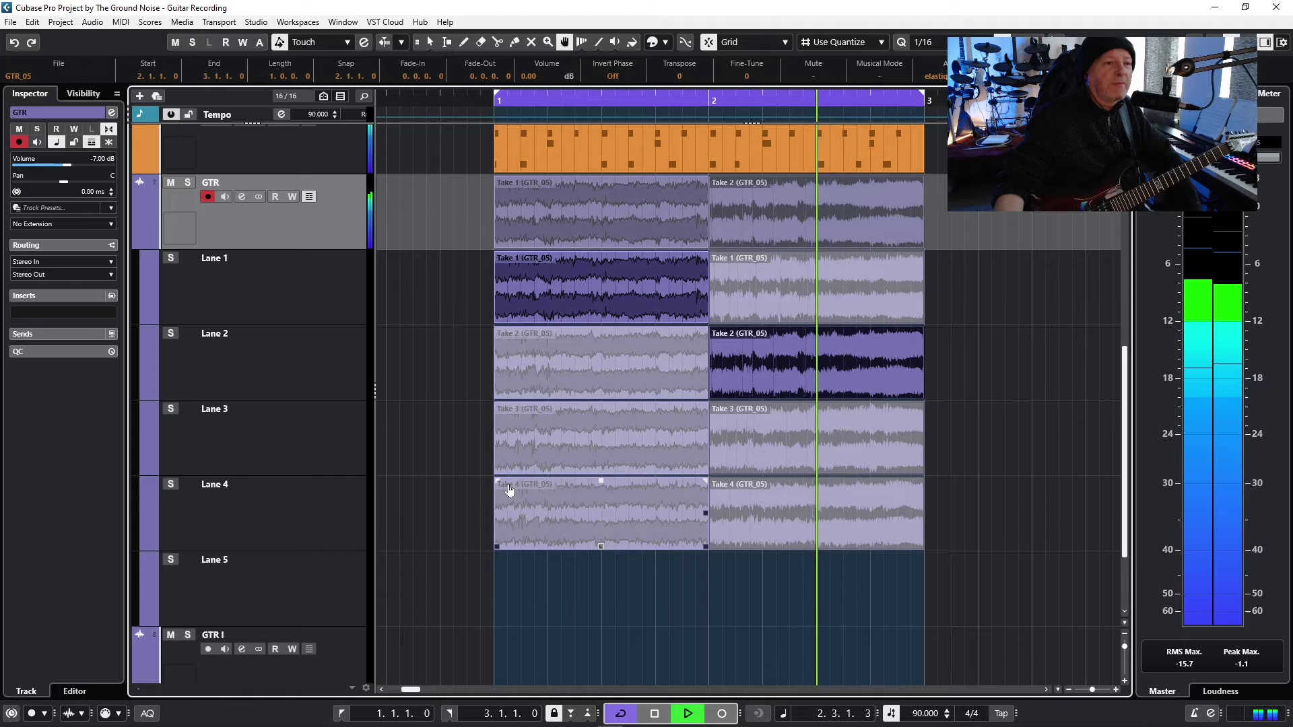
pyautogui.click(576, 500)
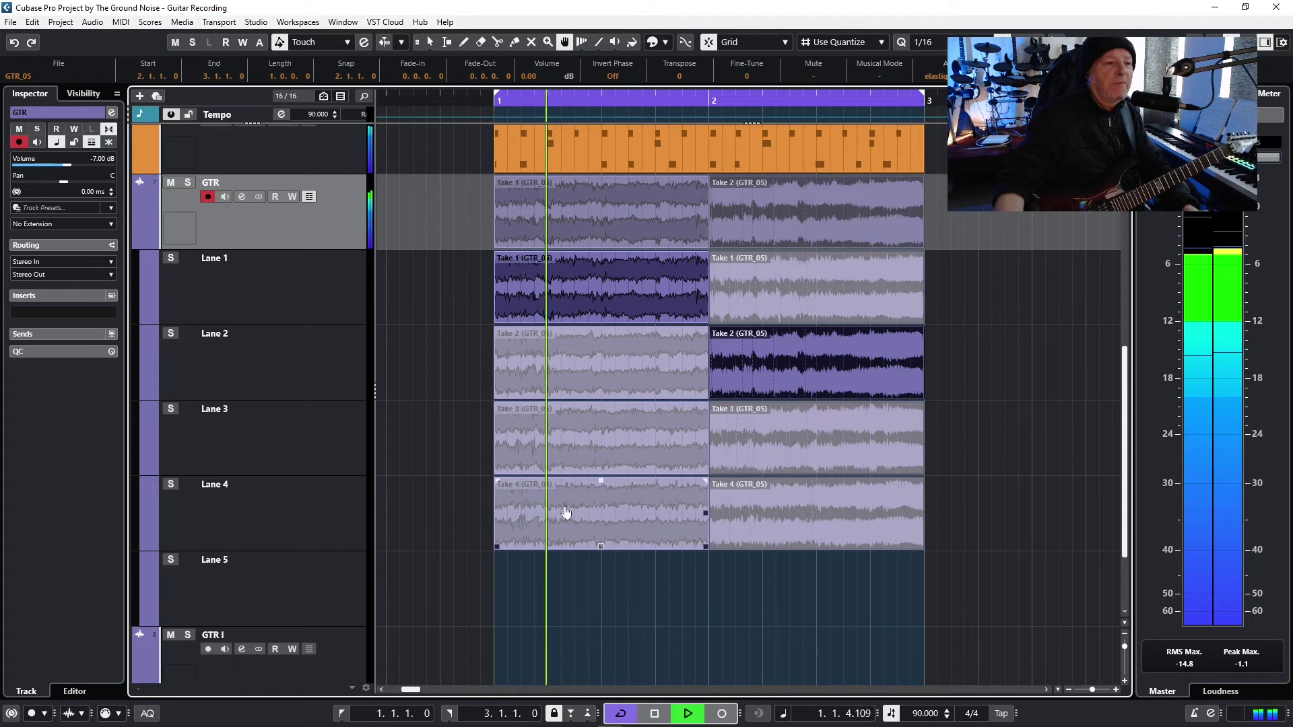
pyautogui.click(559, 518)
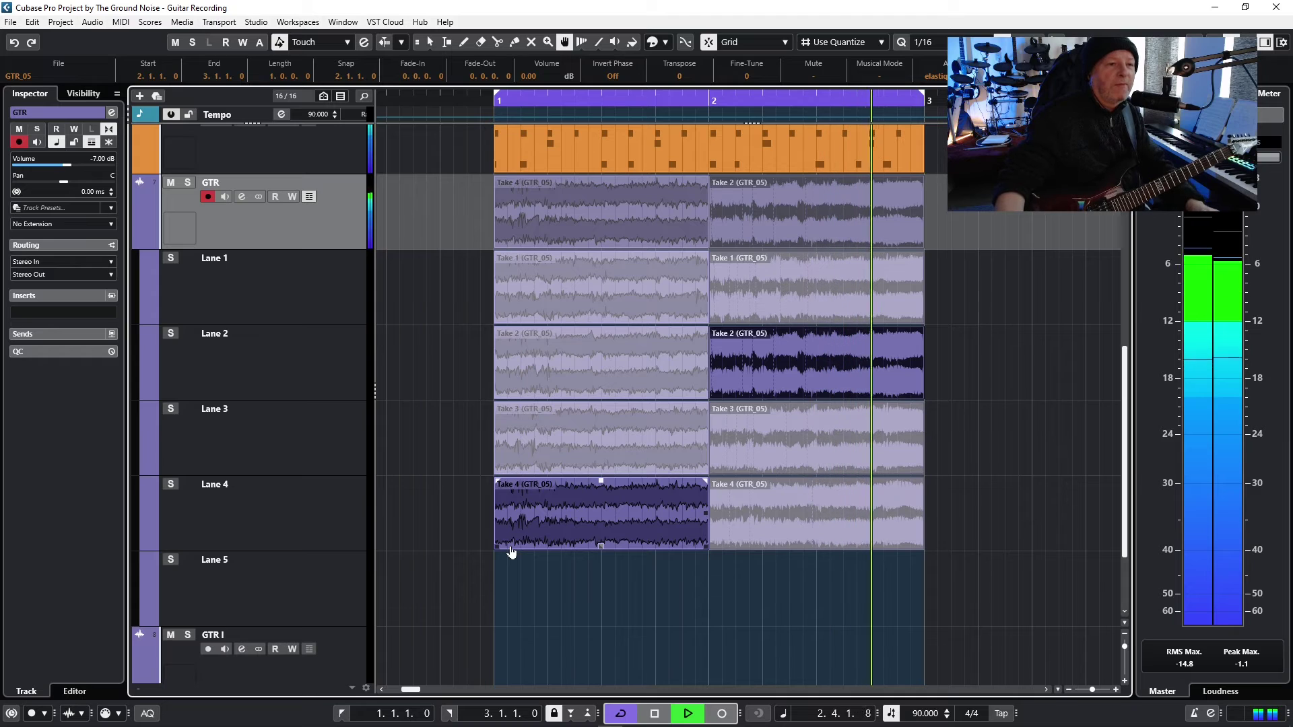
pyautogui.press('space')
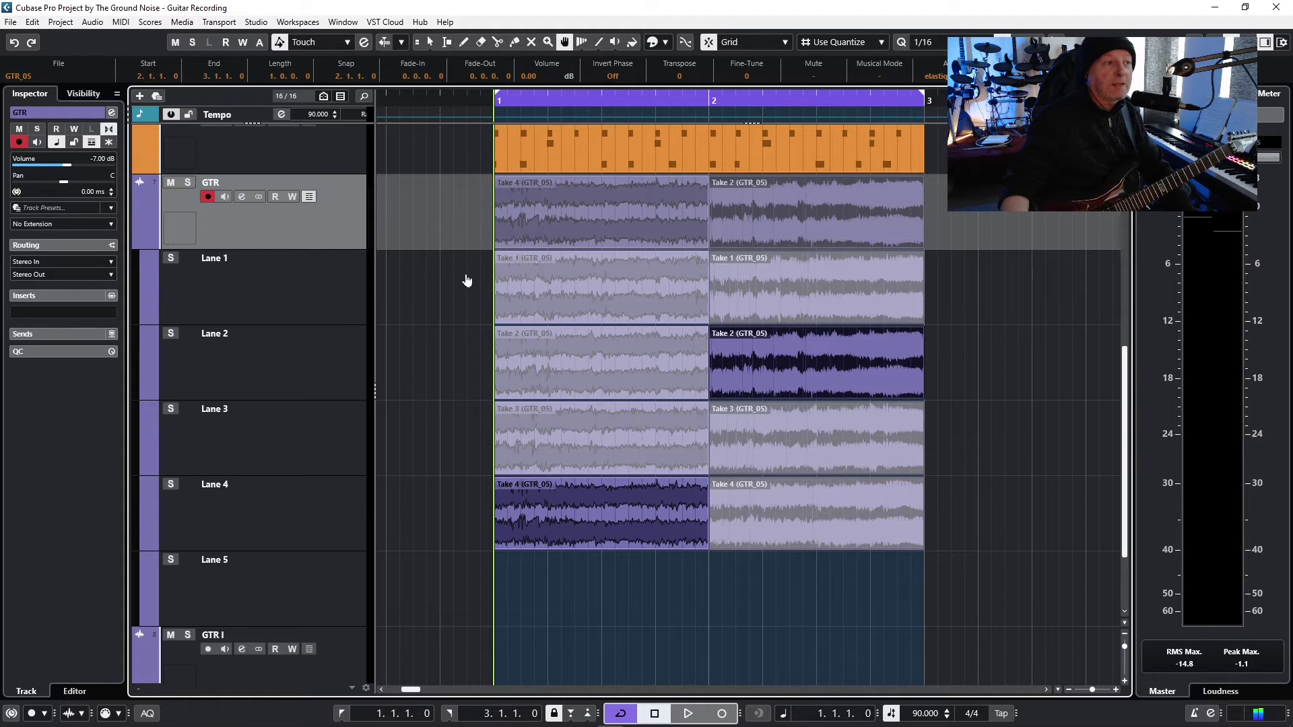
# Step: Solo GTR and play the Take 4 / Take 2 comp on its own, then stop
pyautogui.click(187, 183)
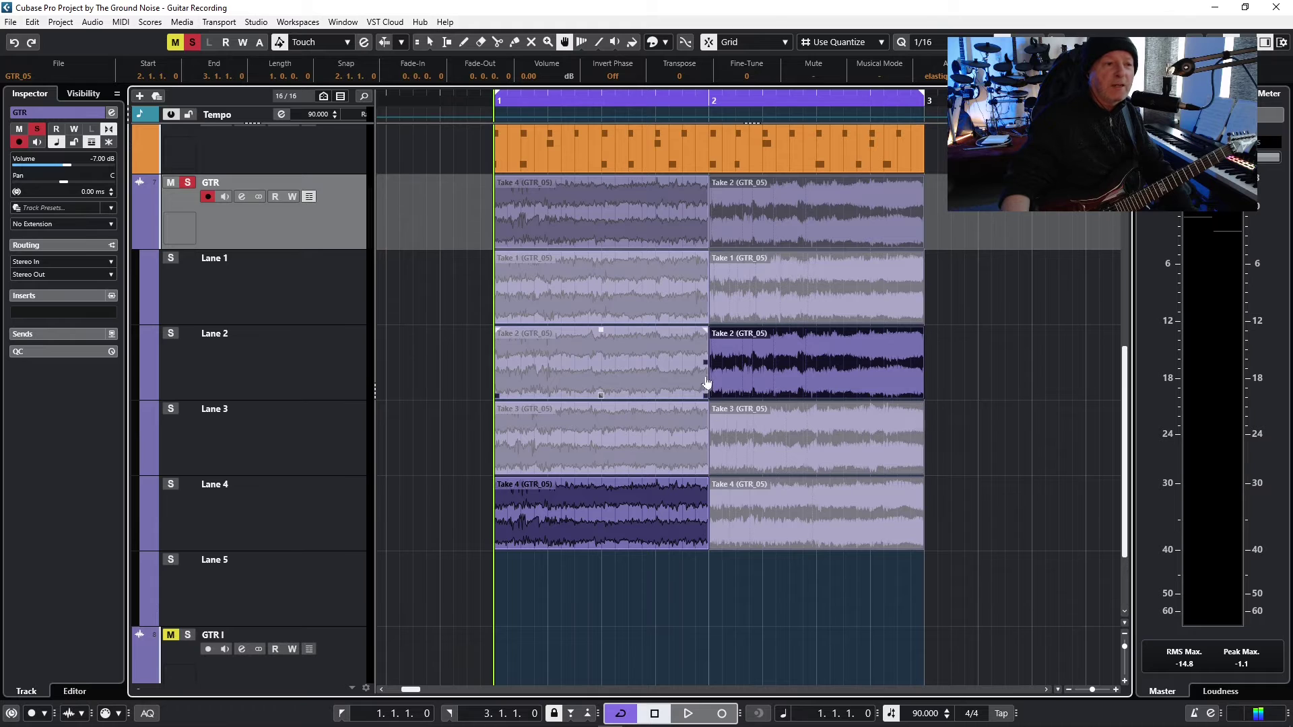
pyautogui.press('space')
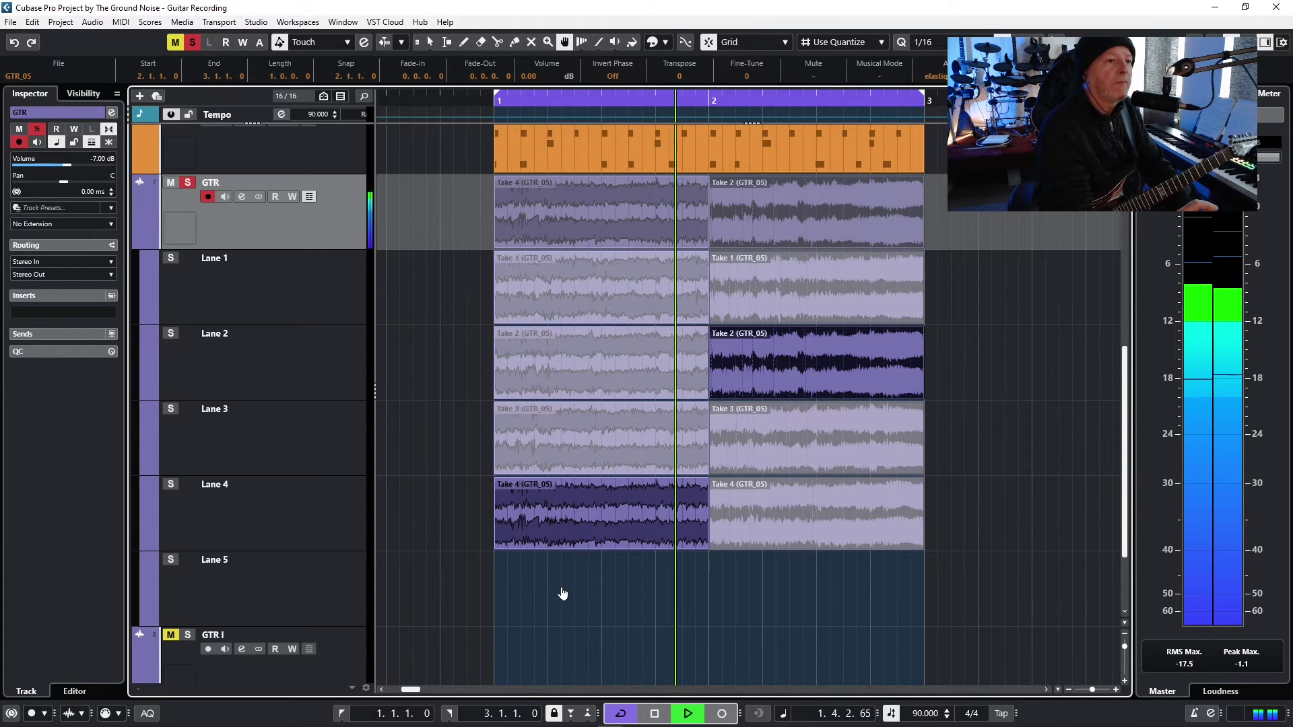
pyautogui.press('space')
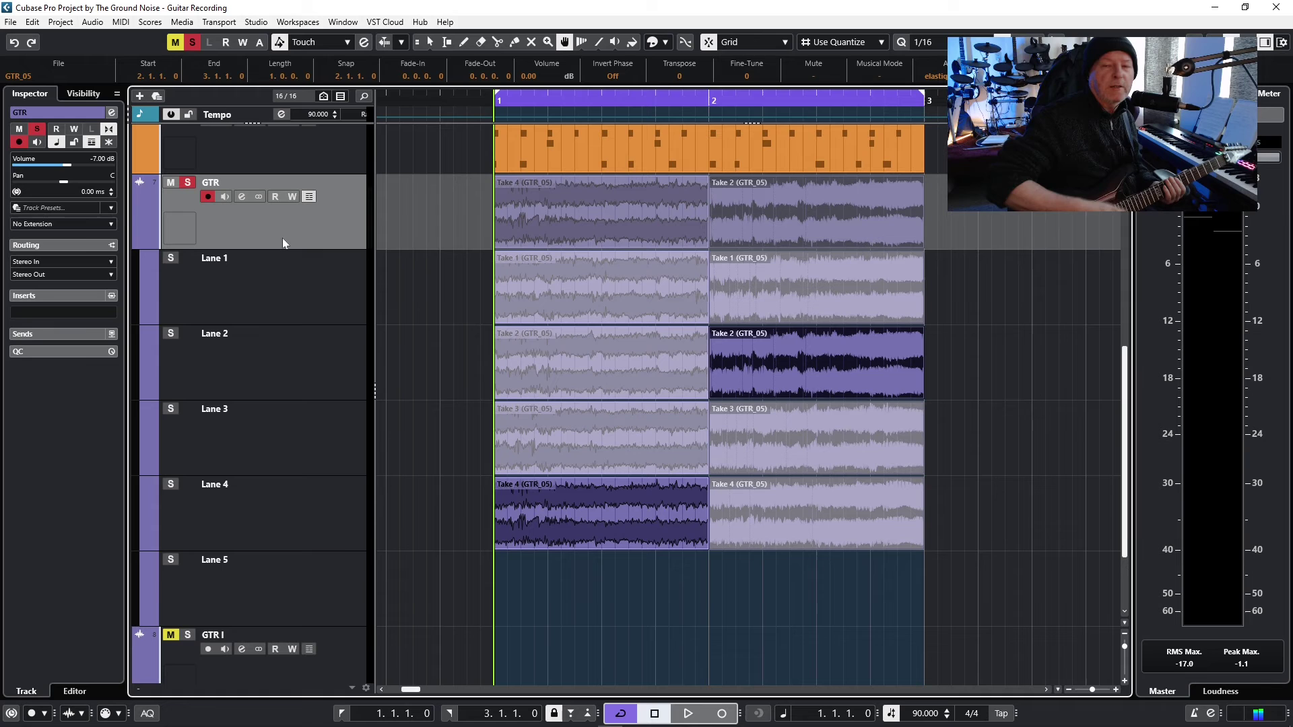
# Step: Cut a slice between 1.3.1.0 and 1.3.2.0, switch it to Take 1, and audition it
pyautogui.rightClick(649, 590)
pyautogui.click(720, 591)
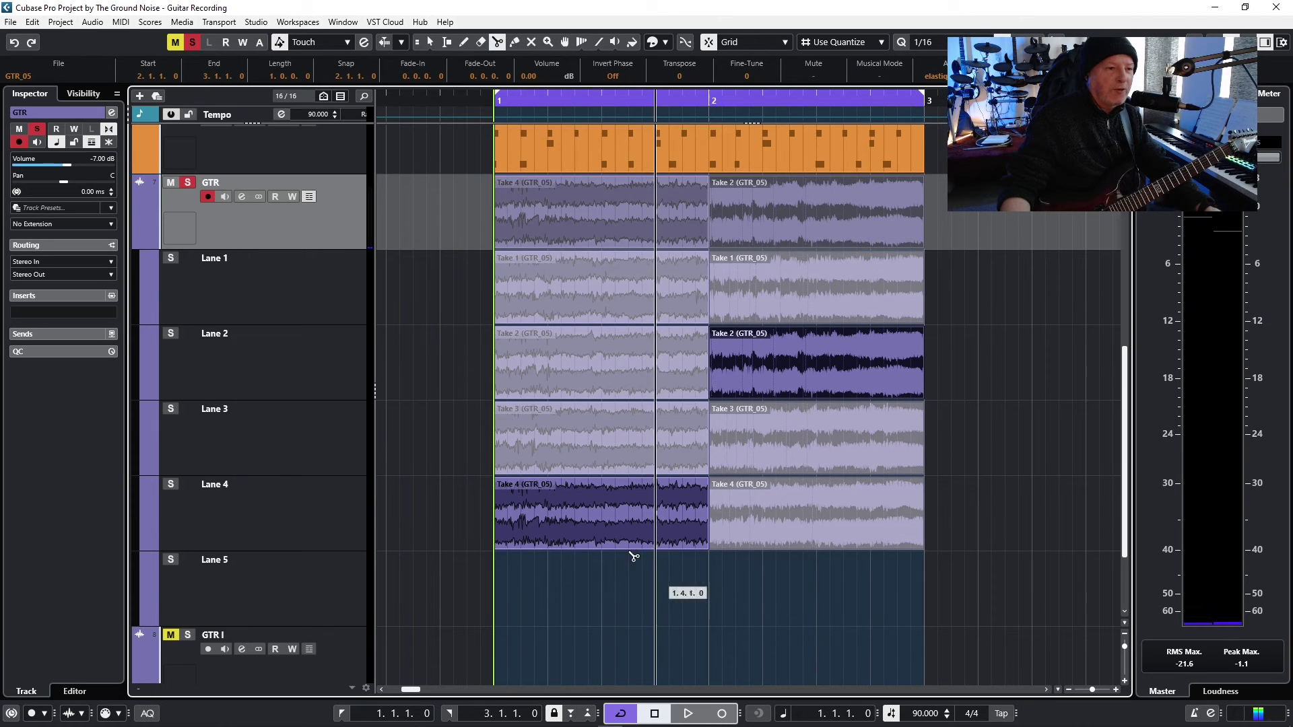
pyautogui.click(615, 528)
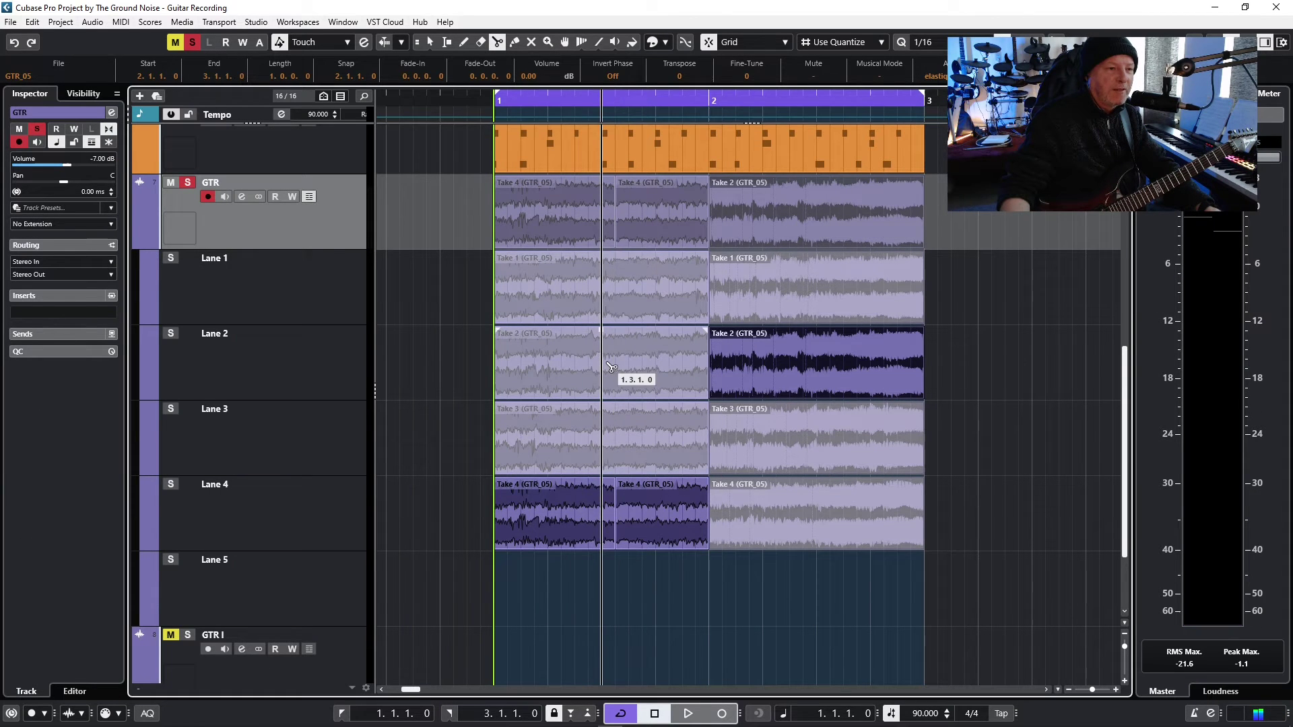
pyautogui.click(614, 292)
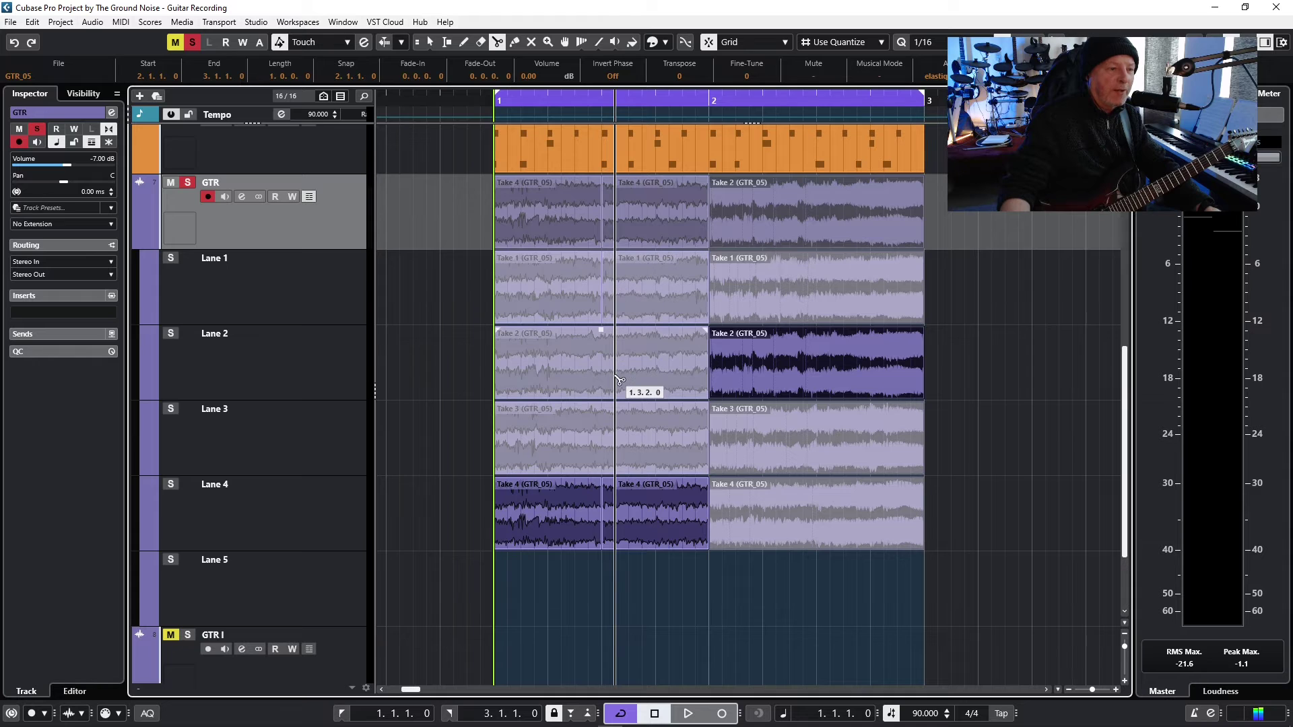
pyautogui.press('2')
pyautogui.click(608, 289)
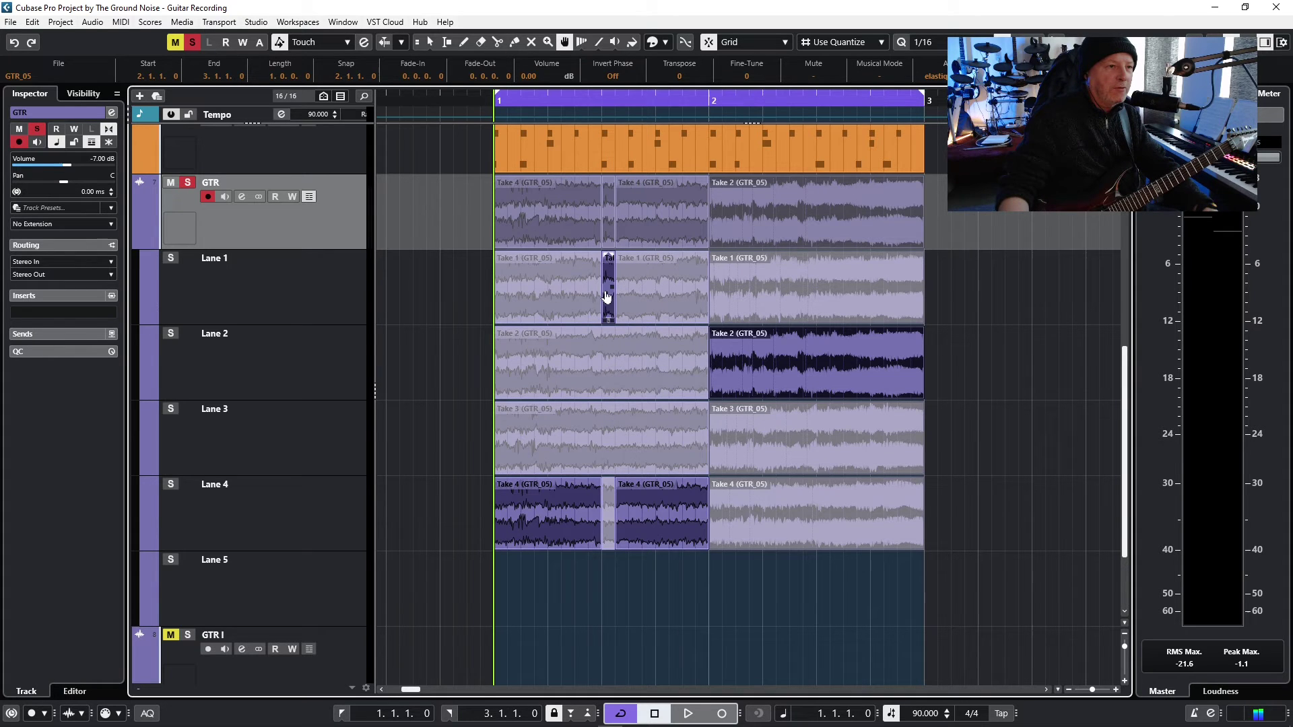
pyautogui.press('space')
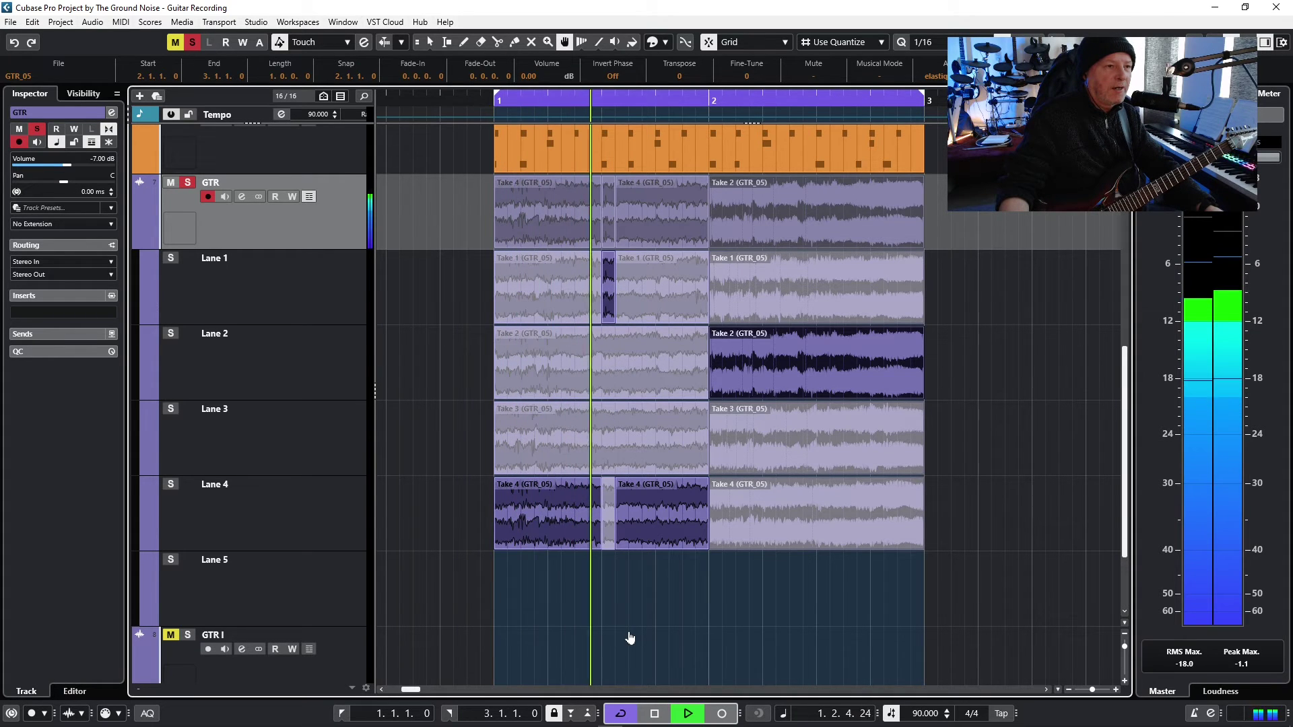
pyautogui.press('space')
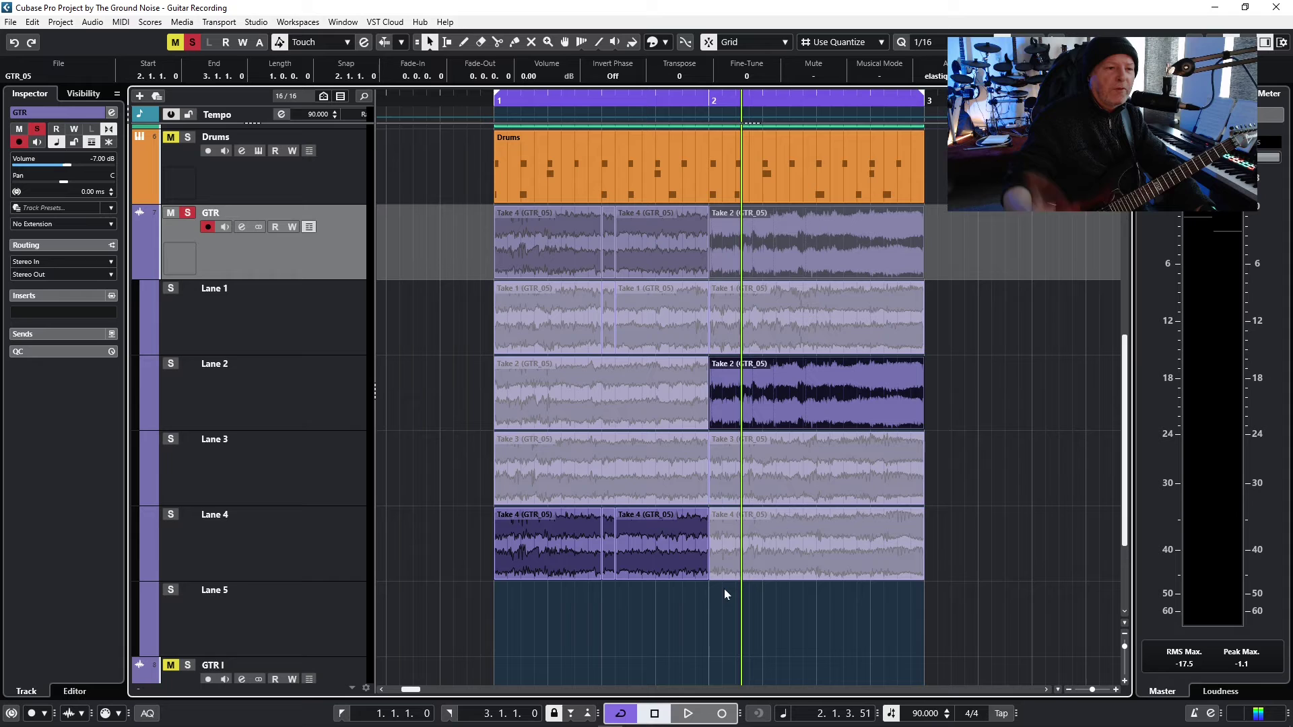
# Step: Move Take 2's start on Lane 2 to 2.2.1.0 and extend Take 4 to meet it
pyautogui.moveTo(711, 574); pyautogui.dragTo(790, 573)
pyautogui.moveTo(709, 578); pyautogui.dragTo(758, 578)
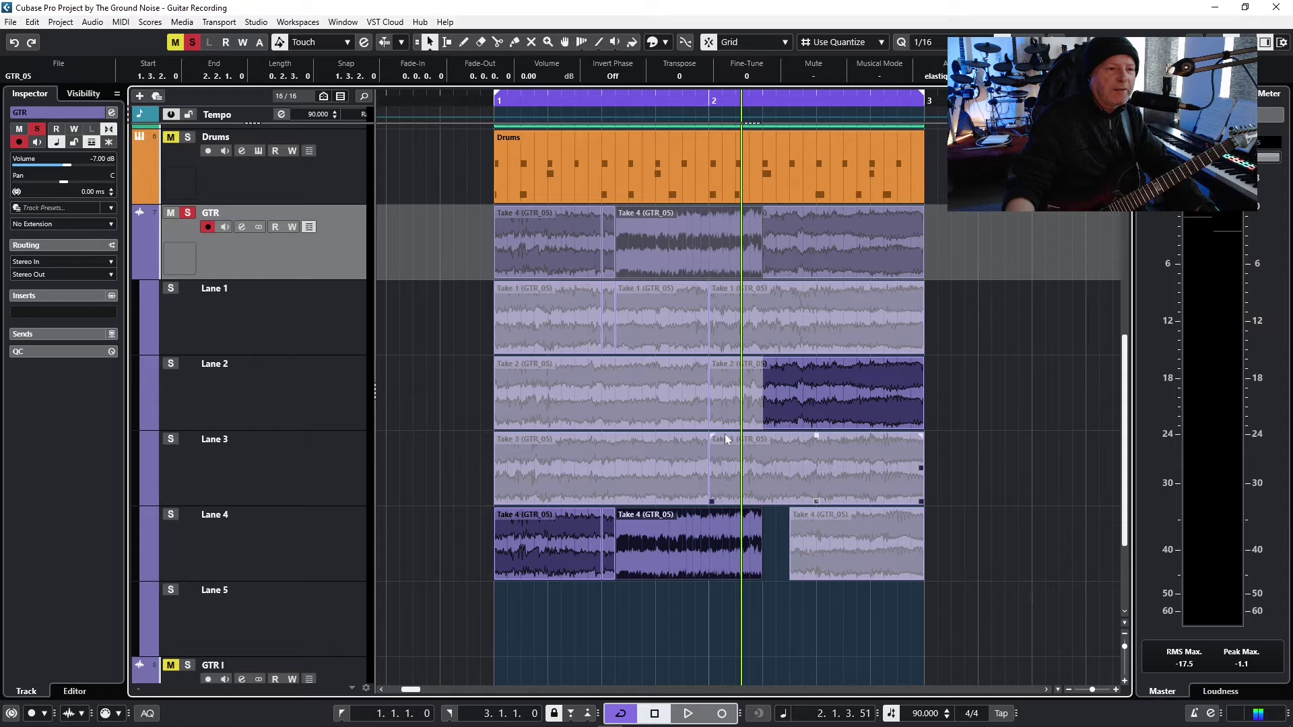
pyautogui.moveTo(716, 427); pyautogui.dragTo(762, 426)
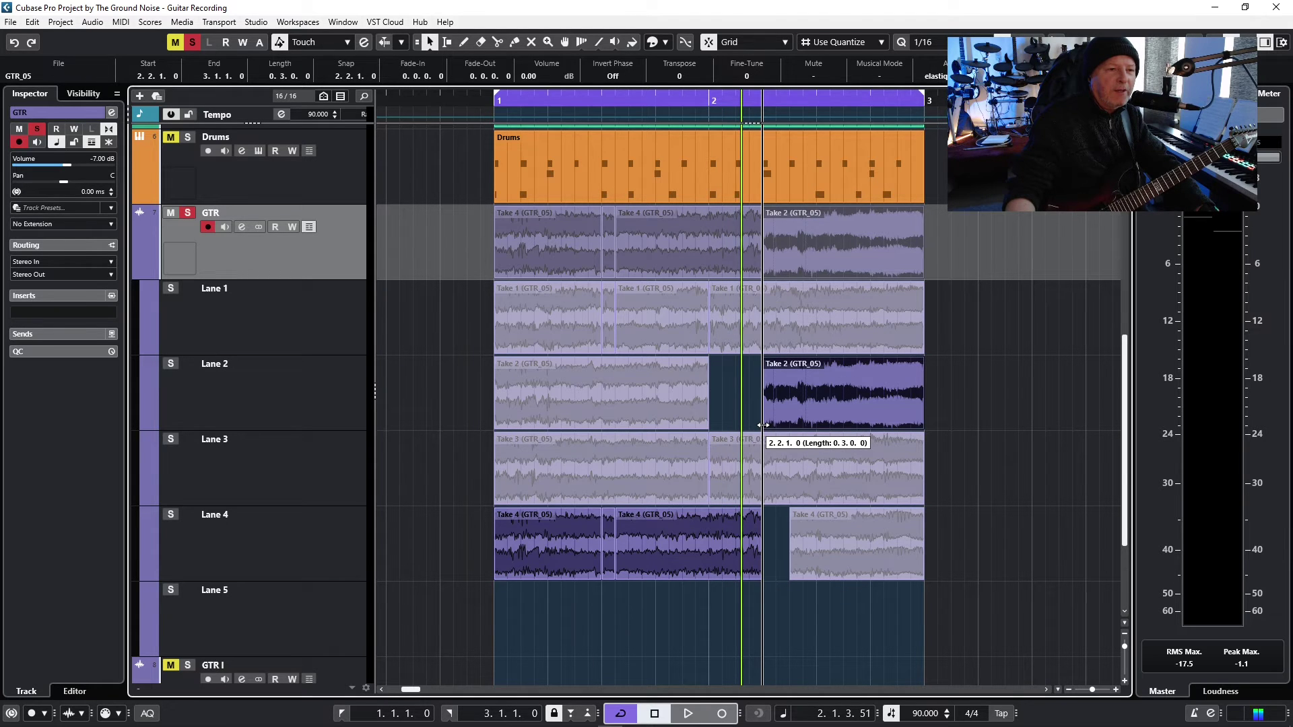
pyautogui.moveTo(764, 425)
pyautogui.mouseDown()
pyautogui.moveTo(797, 426)
pyautogui.moveTo(763, 427)
pyautogui.mouseUp()
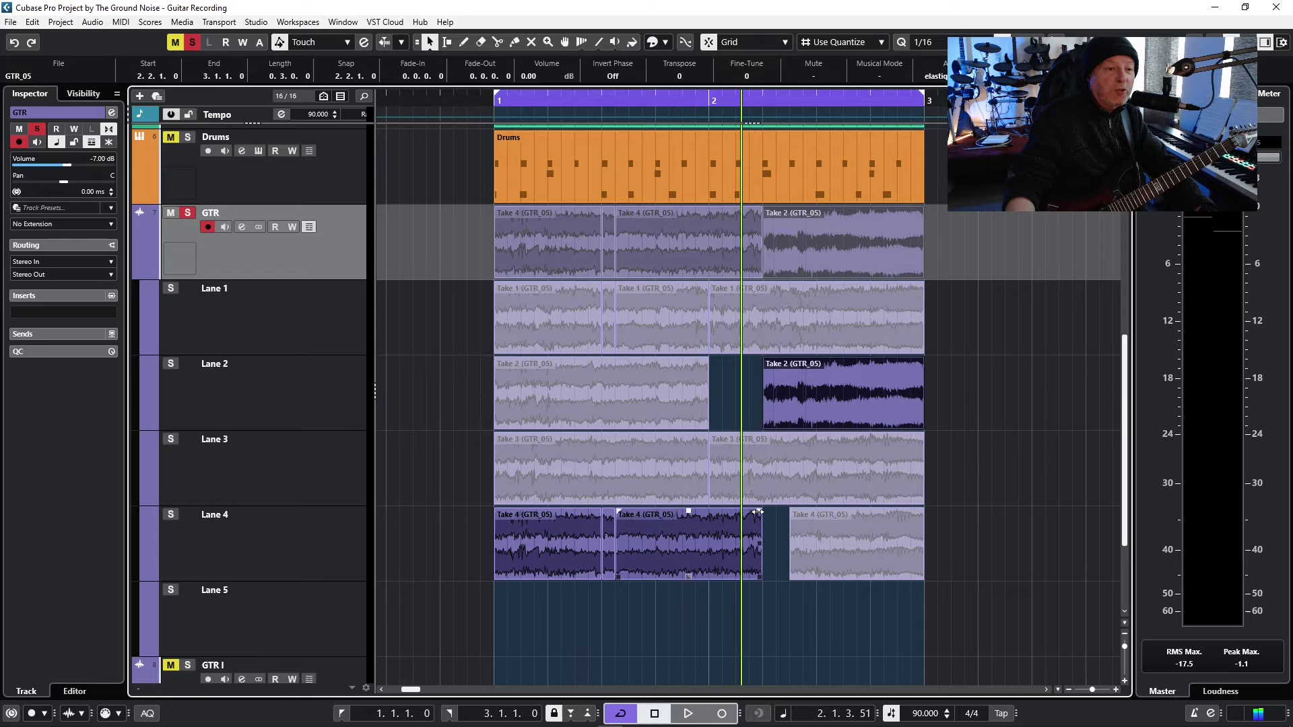
pyautogui.moveTo(759, 510); pyautogui.dragTo(720, 522)
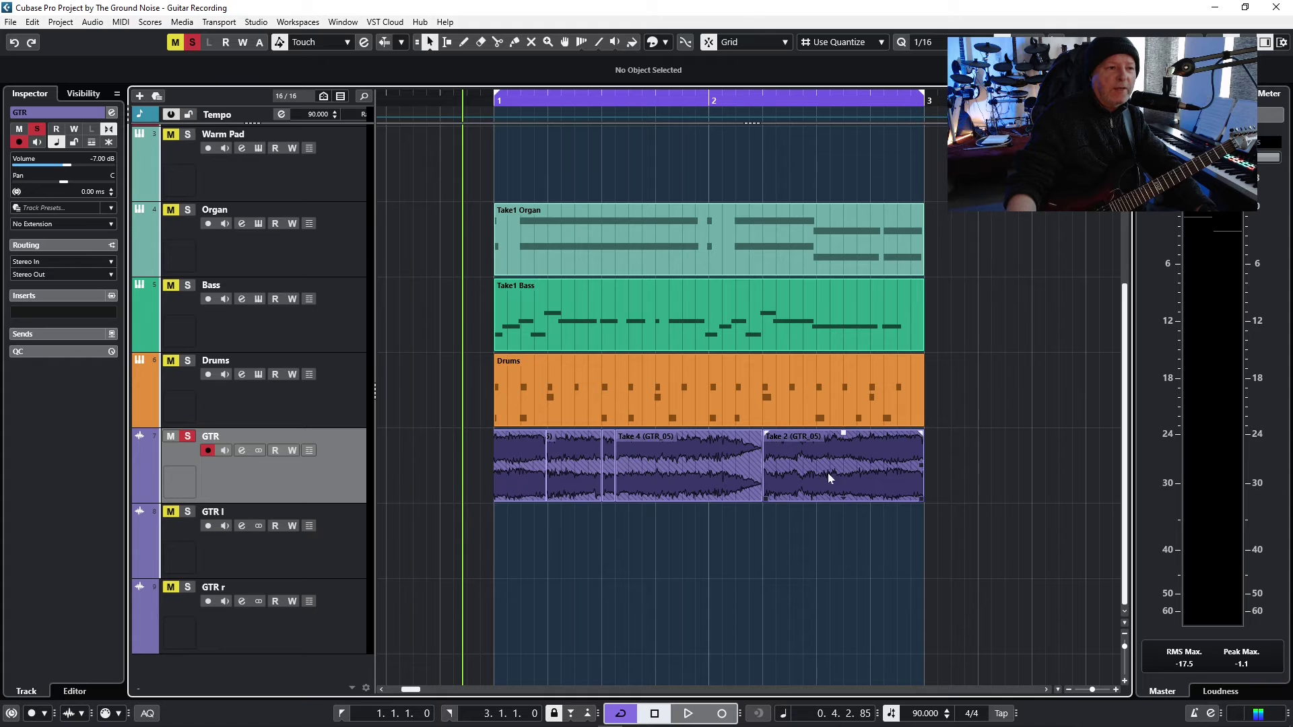
# Step: Show the GTR take lanes again and zoom out until bar 0 is visible
pyautogui.click(309, 451)
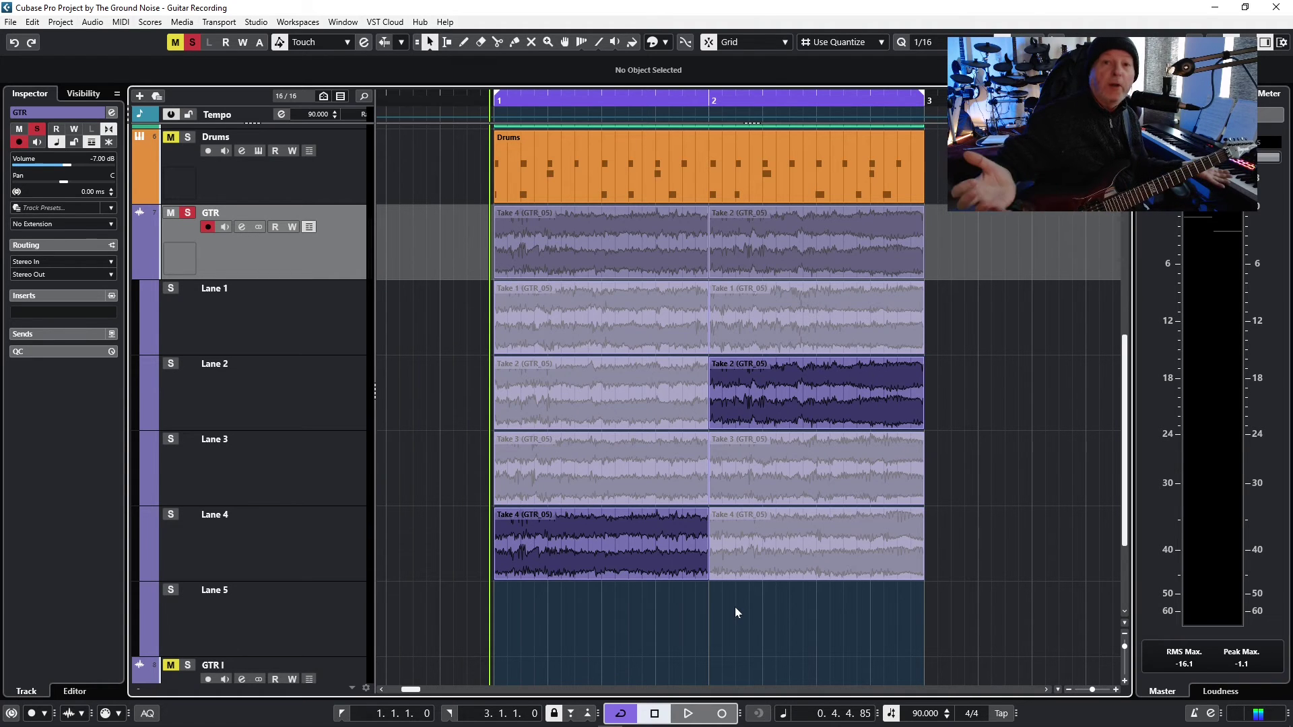
pyautogui.press('g')
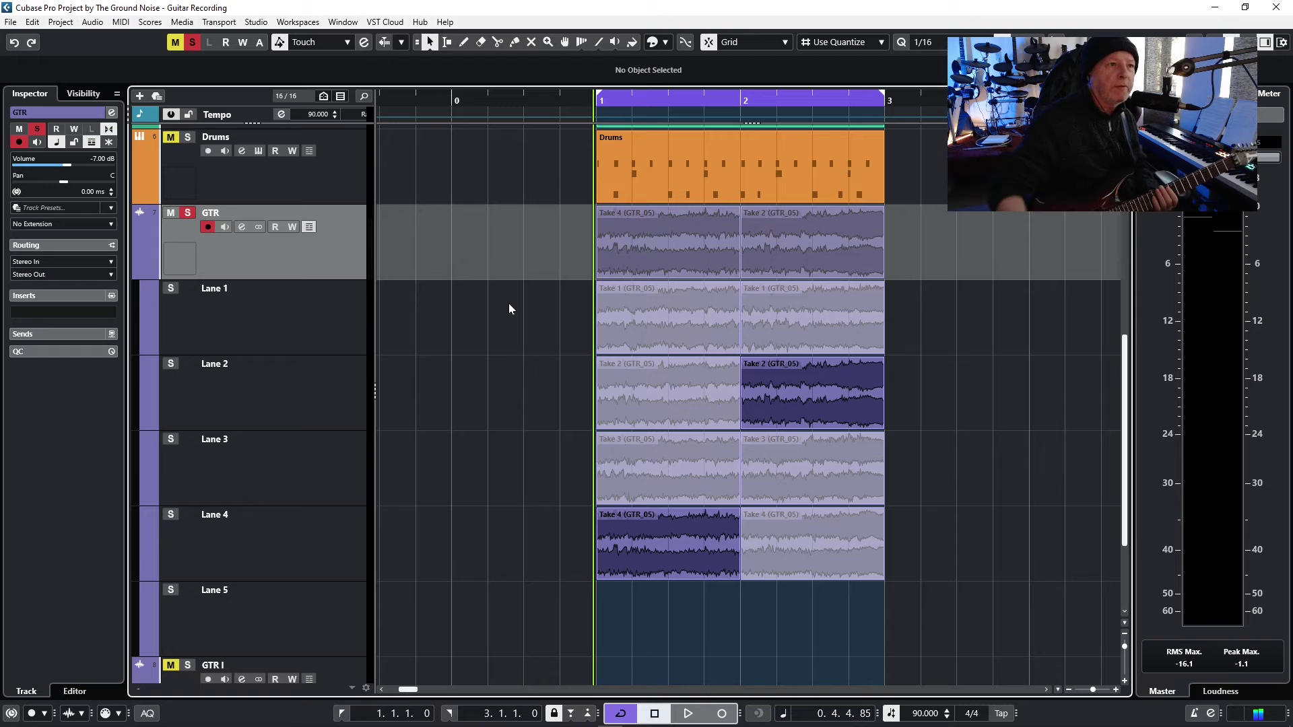
# Step: Set the cycle locators to bar 0 and bar 4, then unsolo the GTR track
pyautogui.click(598, 101)
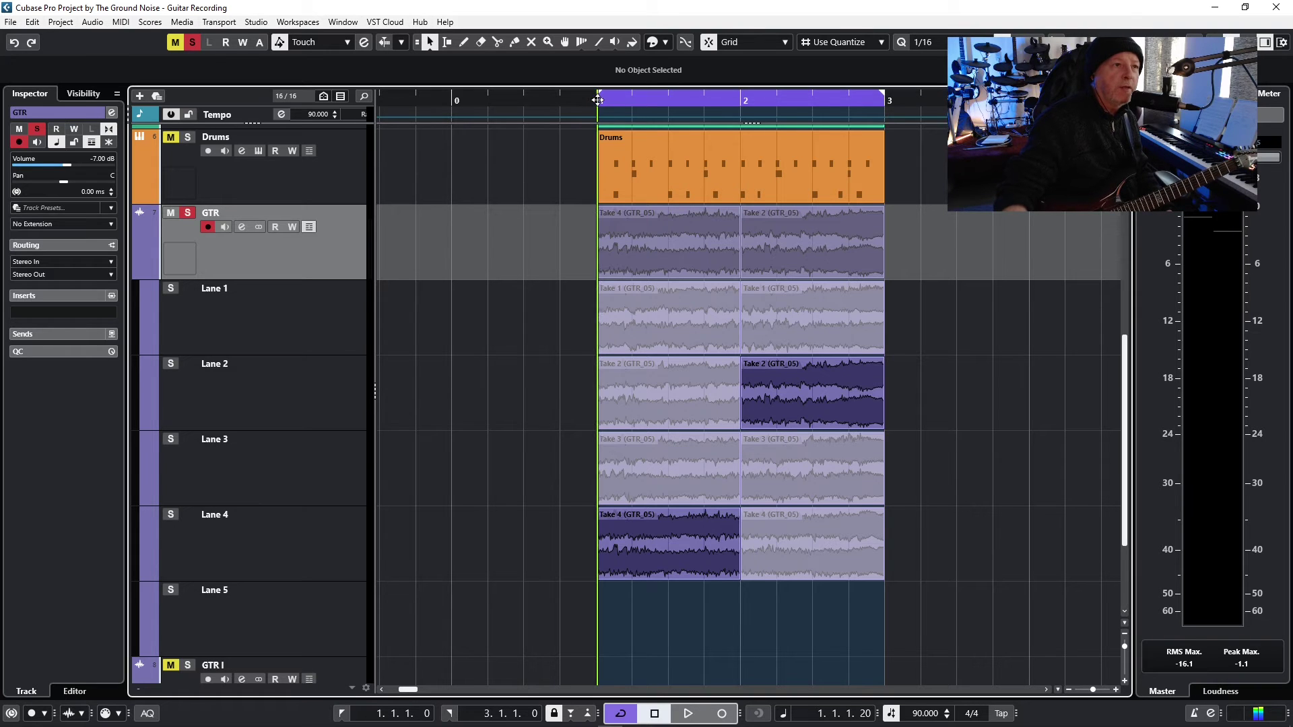
pyautogui.click(882, 102)
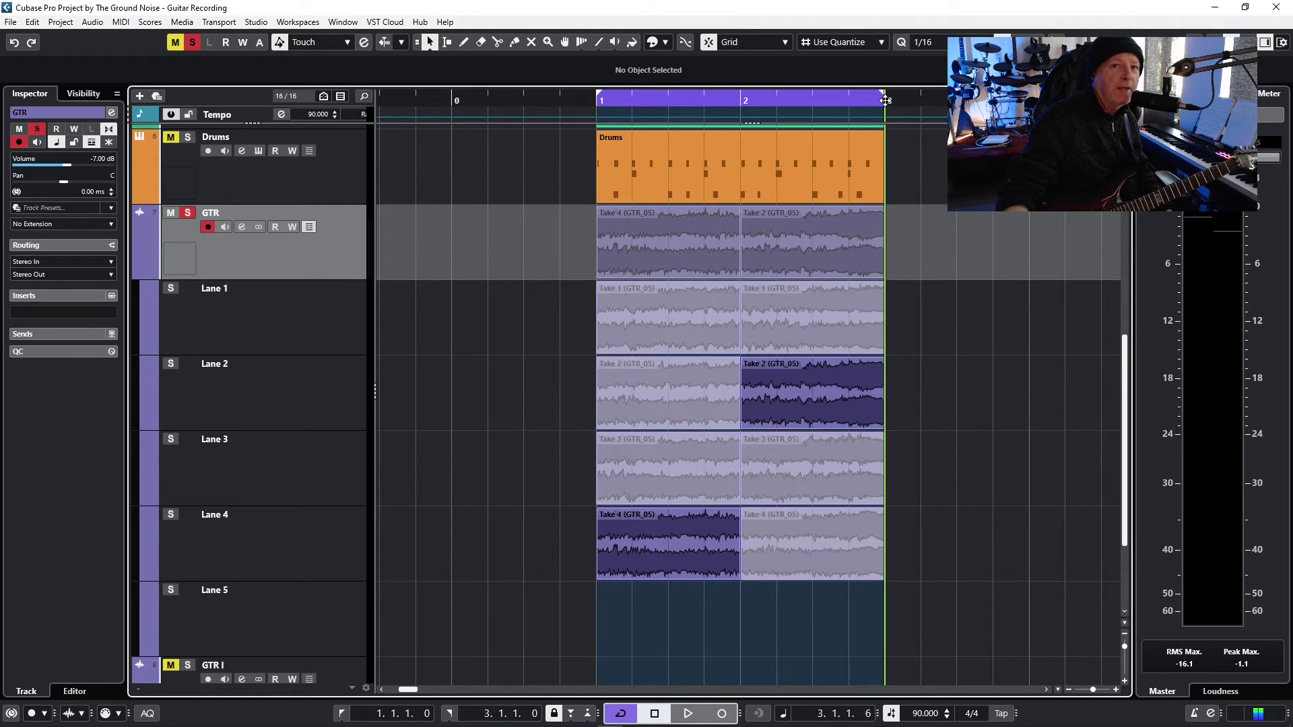
pyautogui.click(470, 564)
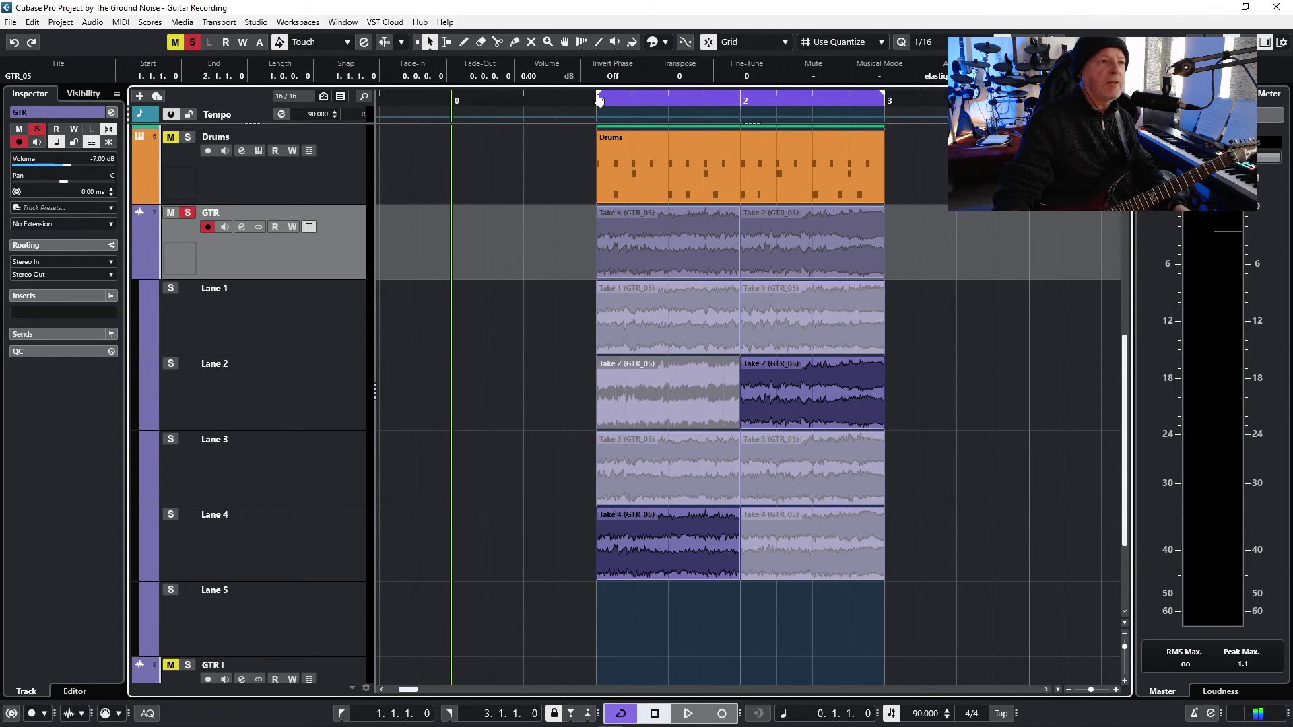
pyautogui.moveTo(457, 102); pyautogui.dragTo(454, 103)
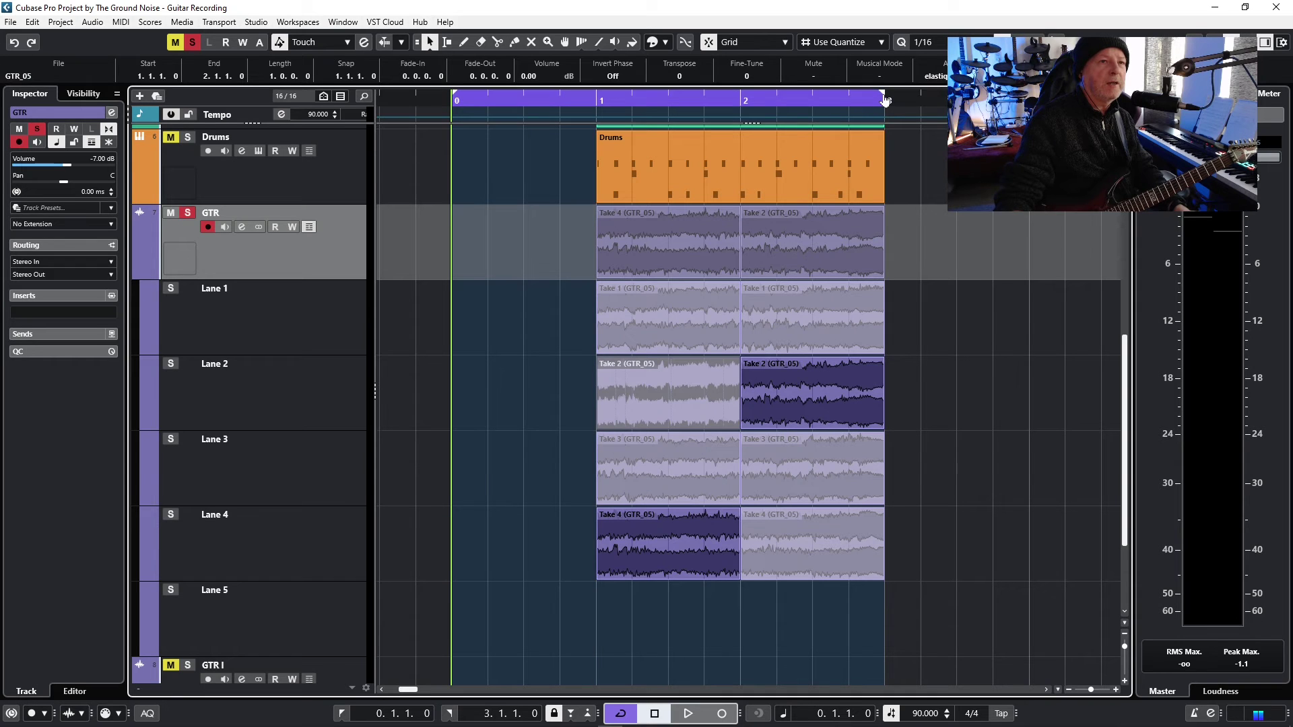
pyautogui.moveTo(1010, 103); pyautogui.dragTo(1029, 103)
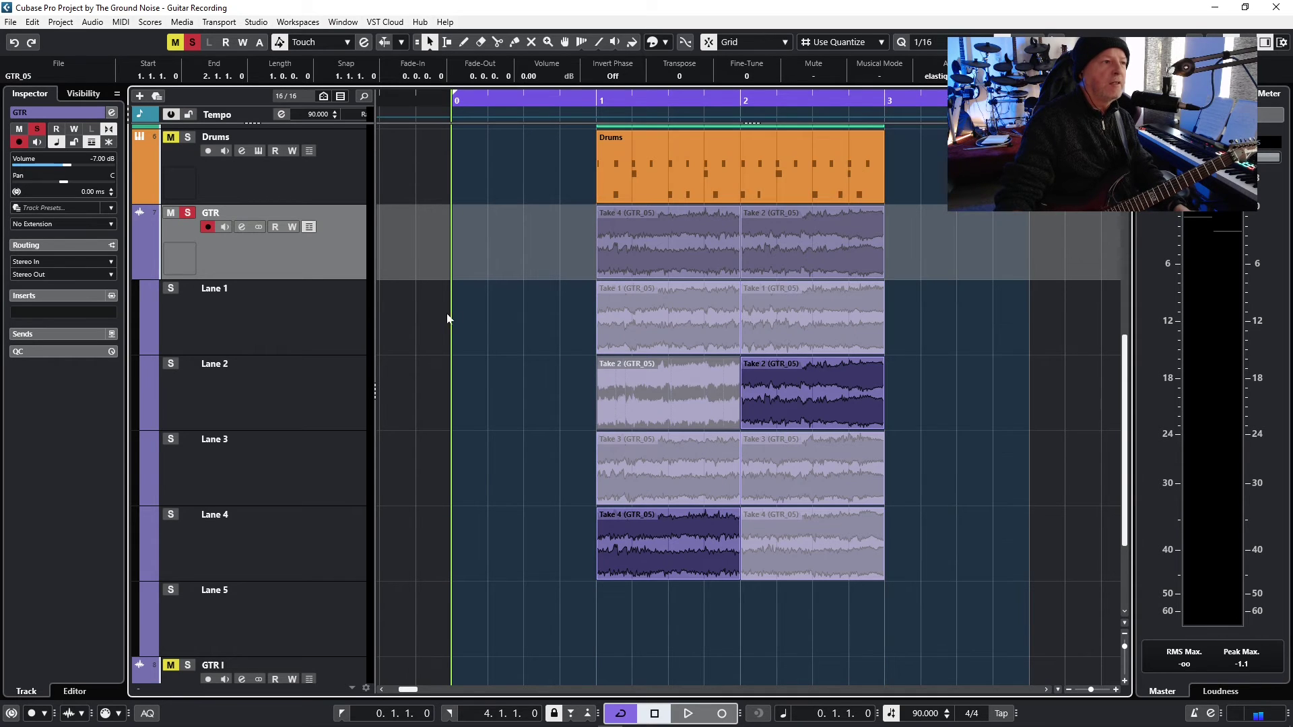
pyautogui.click(187, 213)
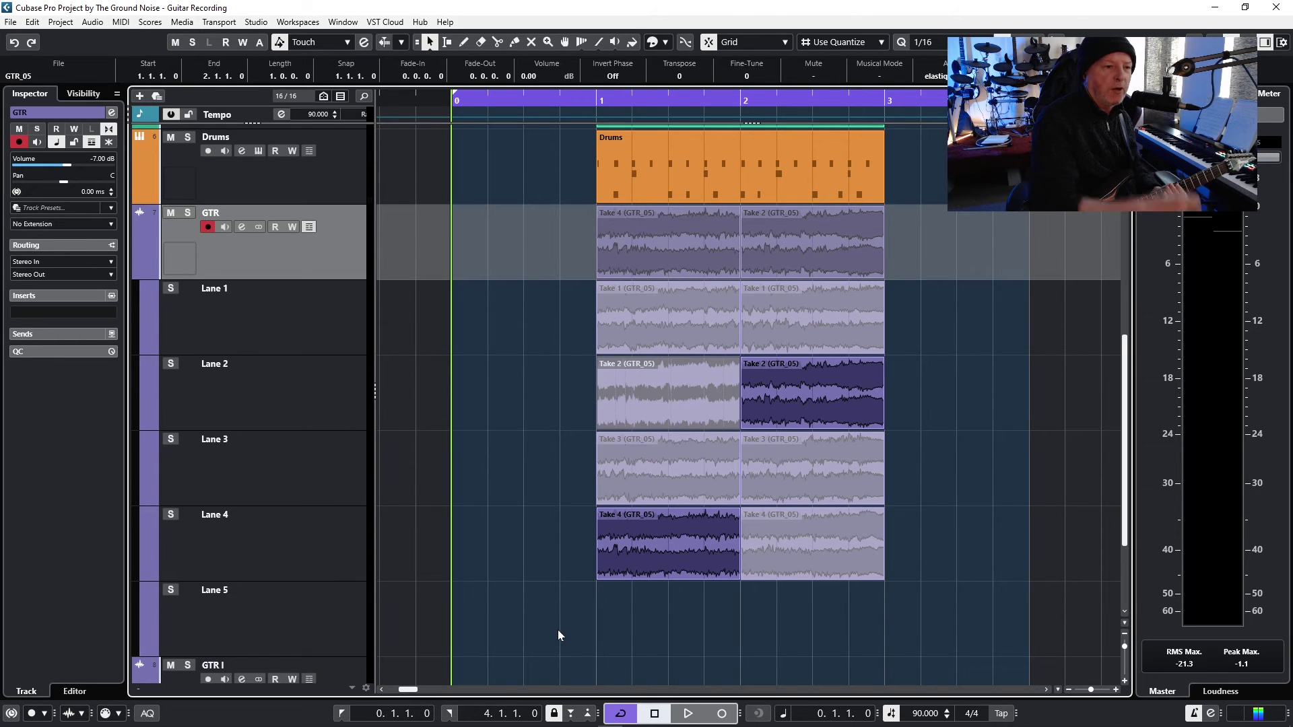
# Step: Cycle-record take GTR_12 onto Lane 5, spanning 0.2.1.99 to 3.3.3.13
pyautogui.press('space')
pyautogui.press('KP_Multiply')
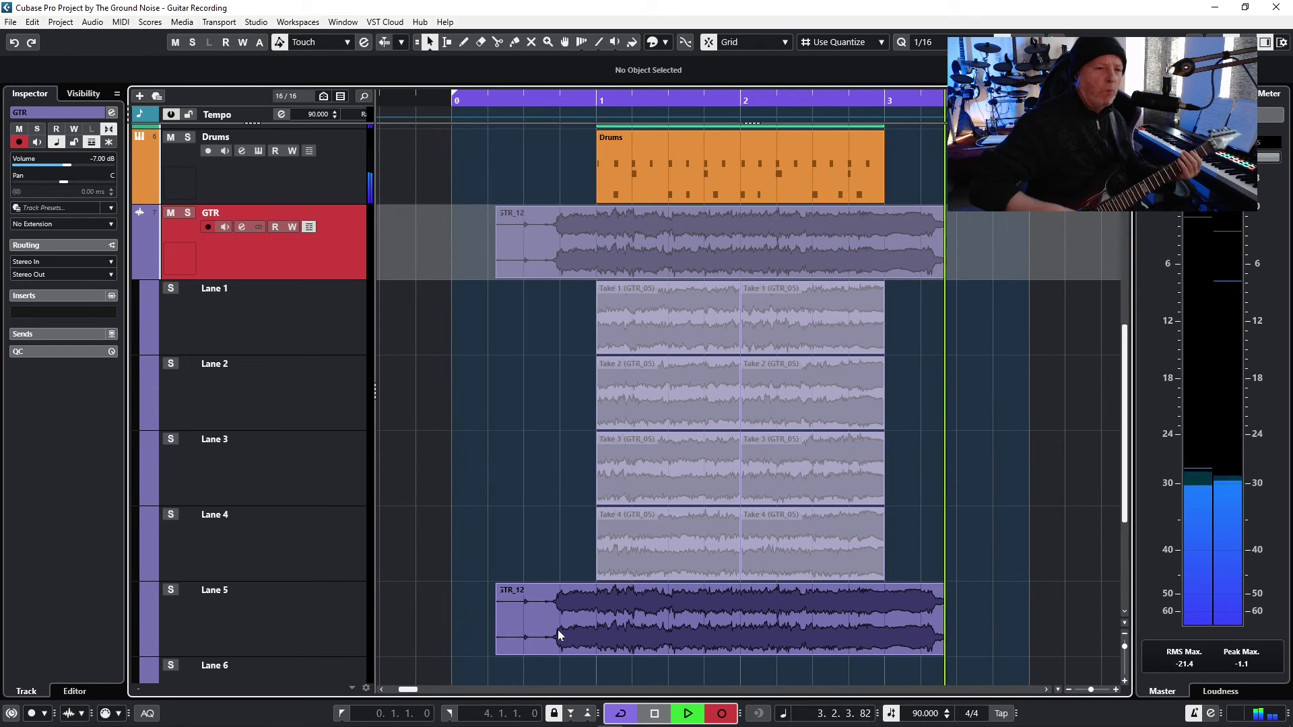
pyautogui.press('space')
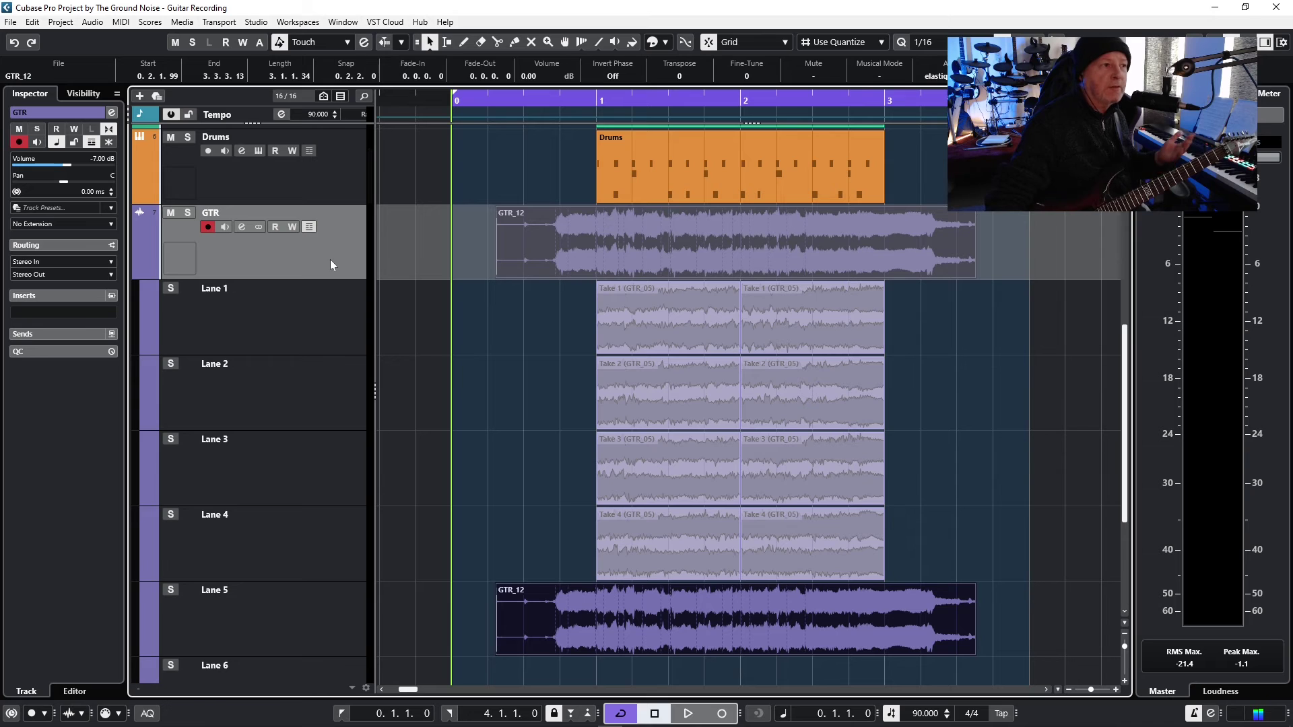
pyautogui.scroll(-3, 331, 265)
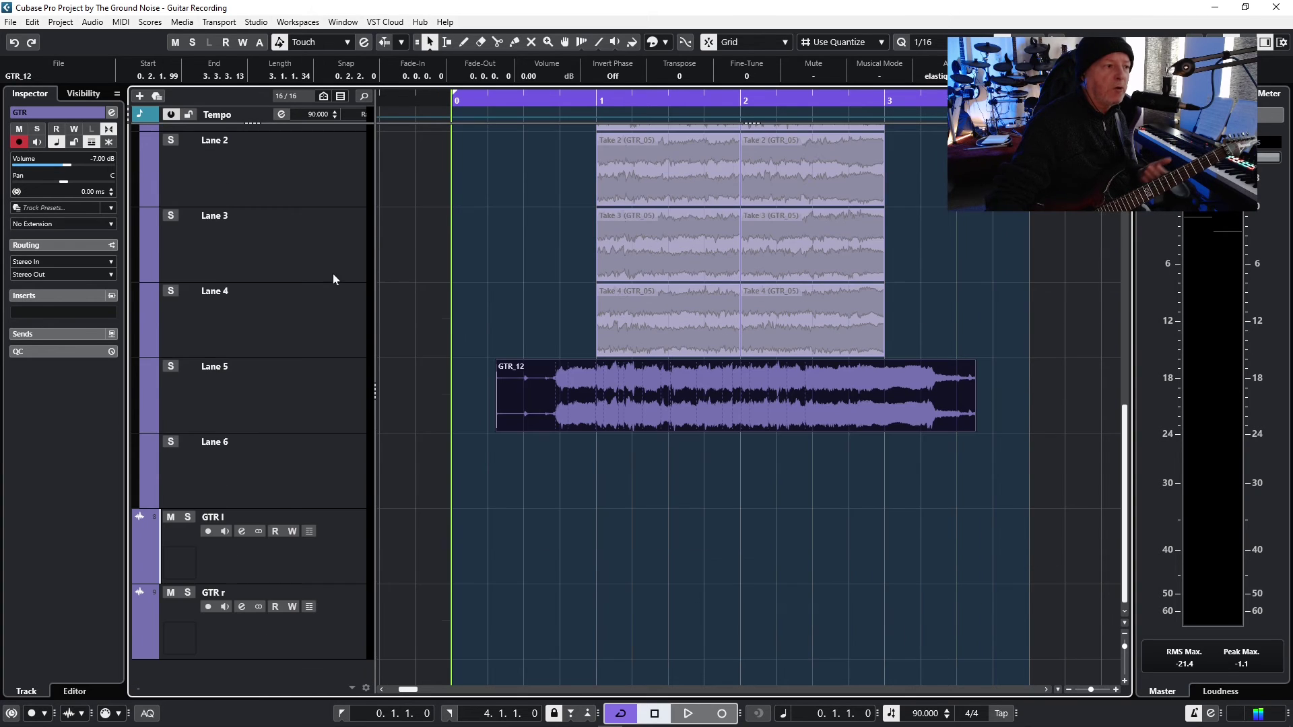
pyautogui.click(336, 533)
pyautogui.scroll(5, 366, 427)
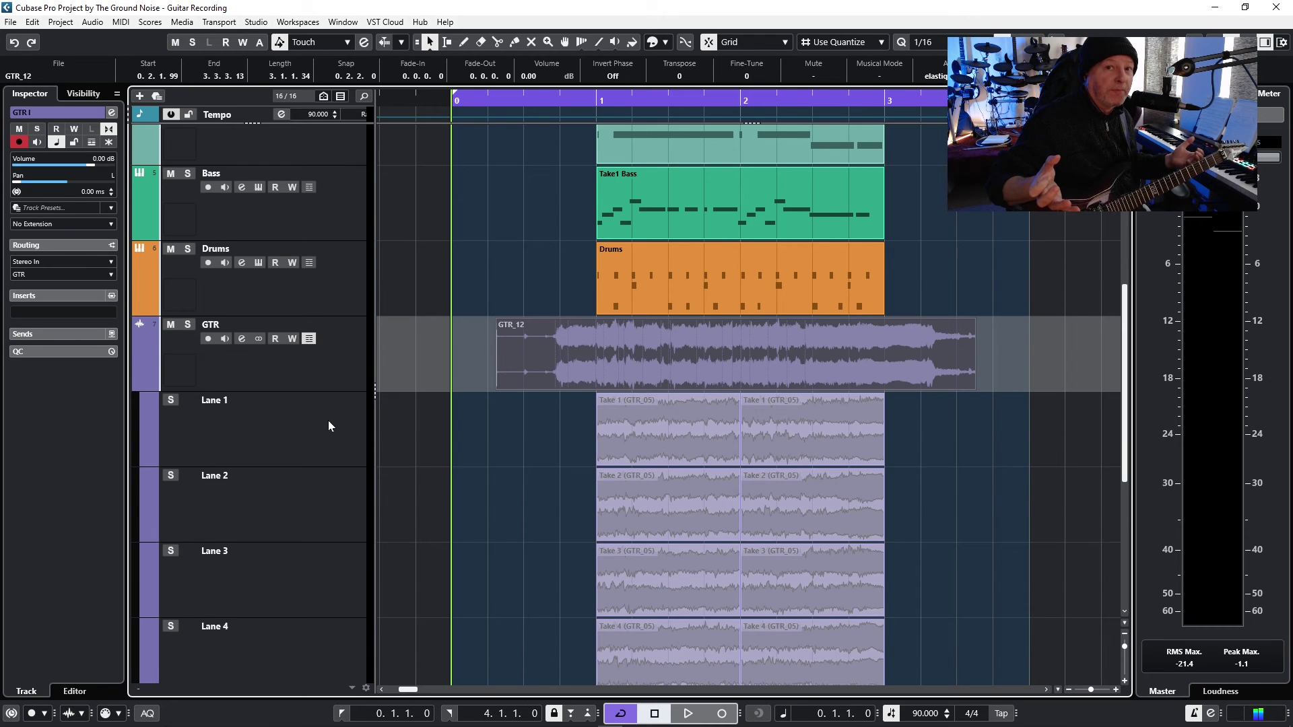
pyautogui.scroll(-2, 328, 420)
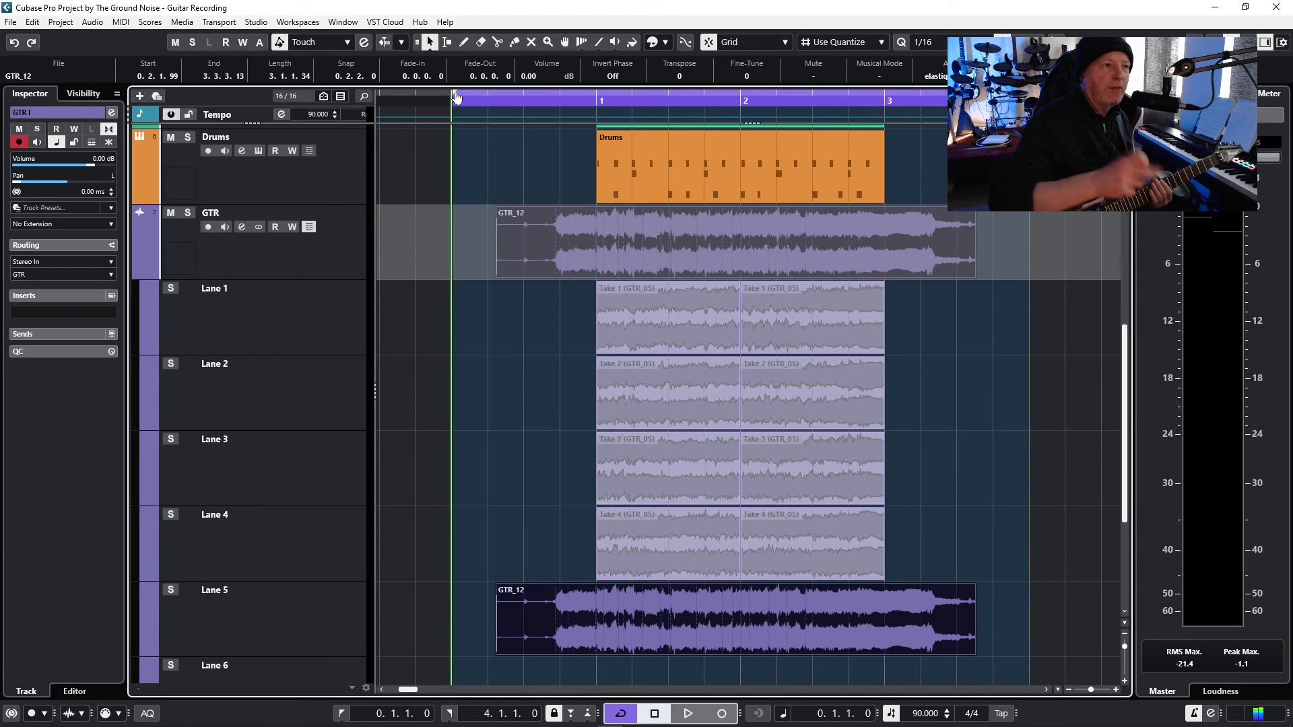
# Step: Narrow the cycle to bars 2–3, select GTR_12, and record Take 6 (GTR_14) on Lane 6
pyautogui.moveTo(456, 97); pyautogui.dragTo(718, 111)
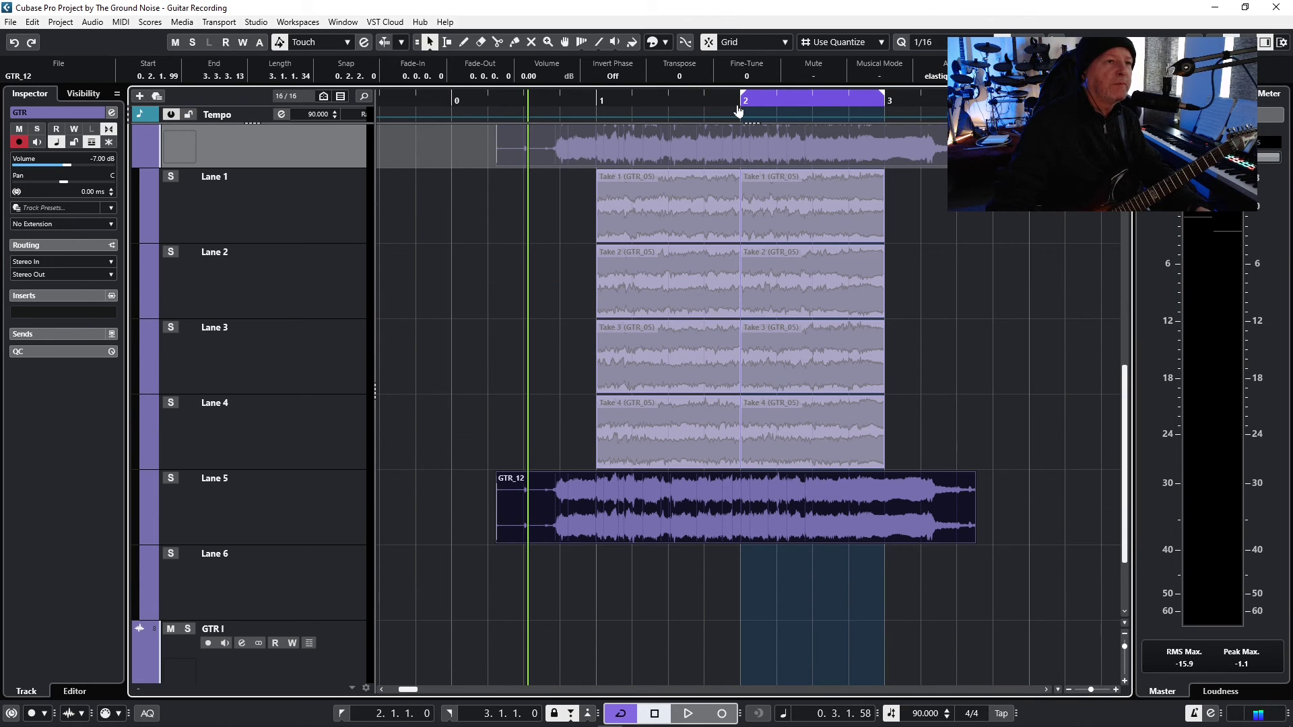
pyautogui.click(753, 522)
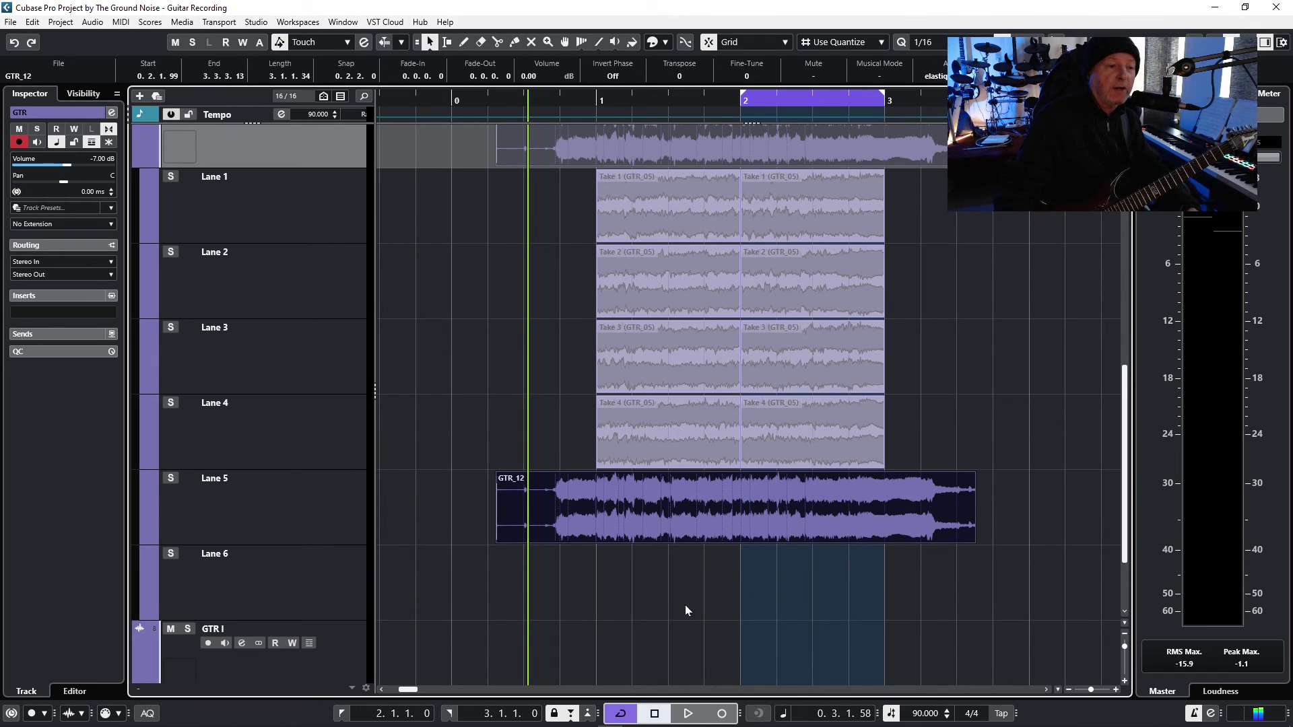
pyautogui.press('space')
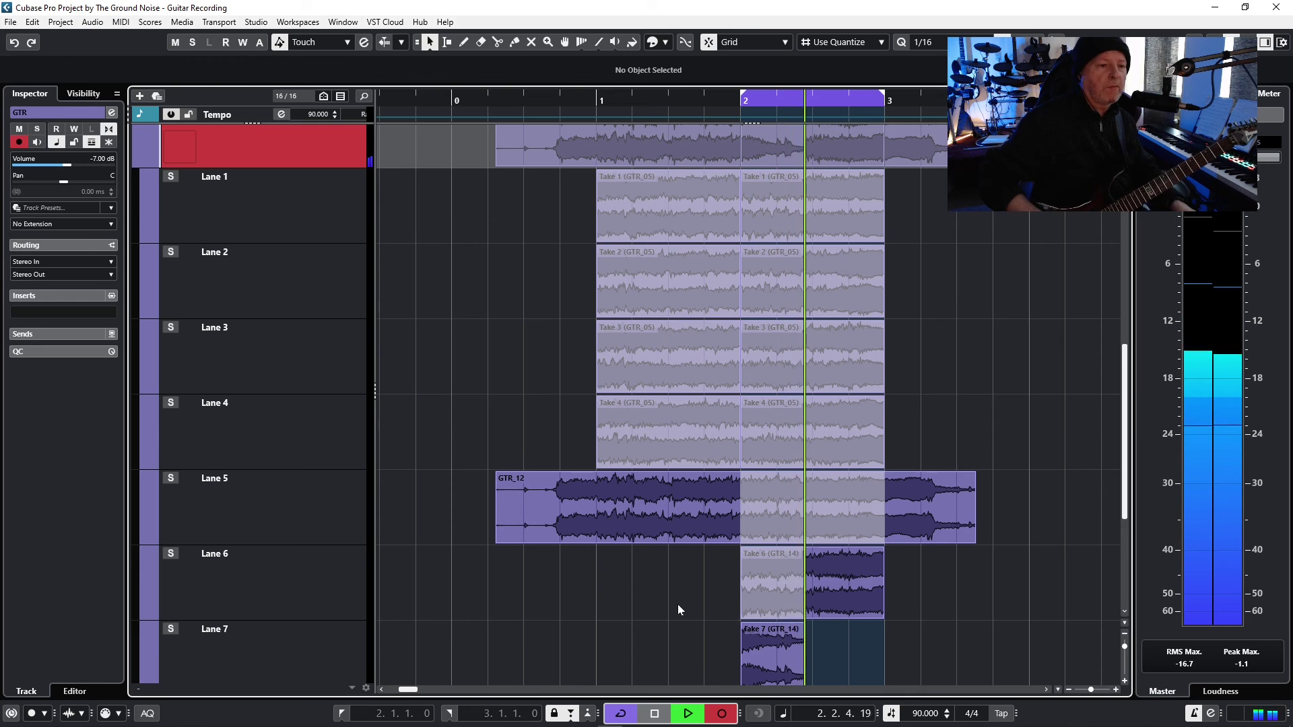
pyautogui.press('space')
pyautogui.press('KP_Decimal')
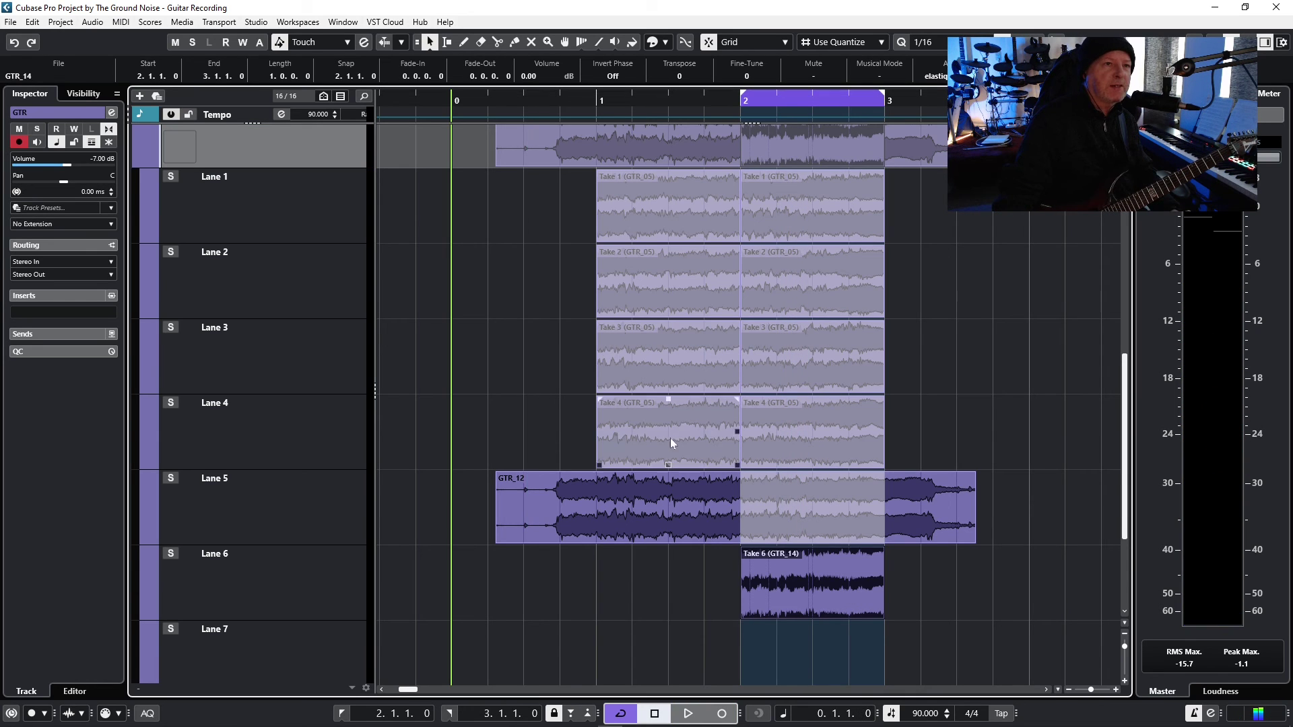
# Step: With Cycle off, punch-record take GTR_15 onto Lane 7 starting at bar 2
pyautogui.click(620, 714)
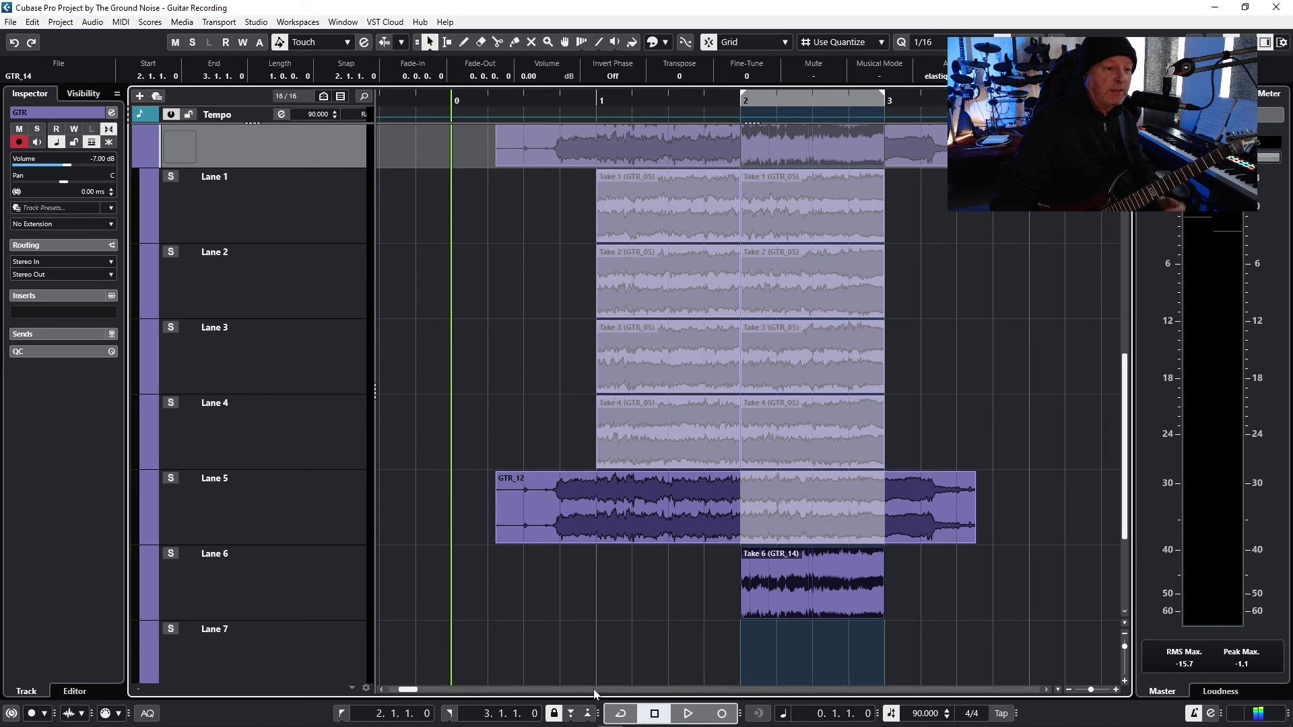
pyautogui.press('space')
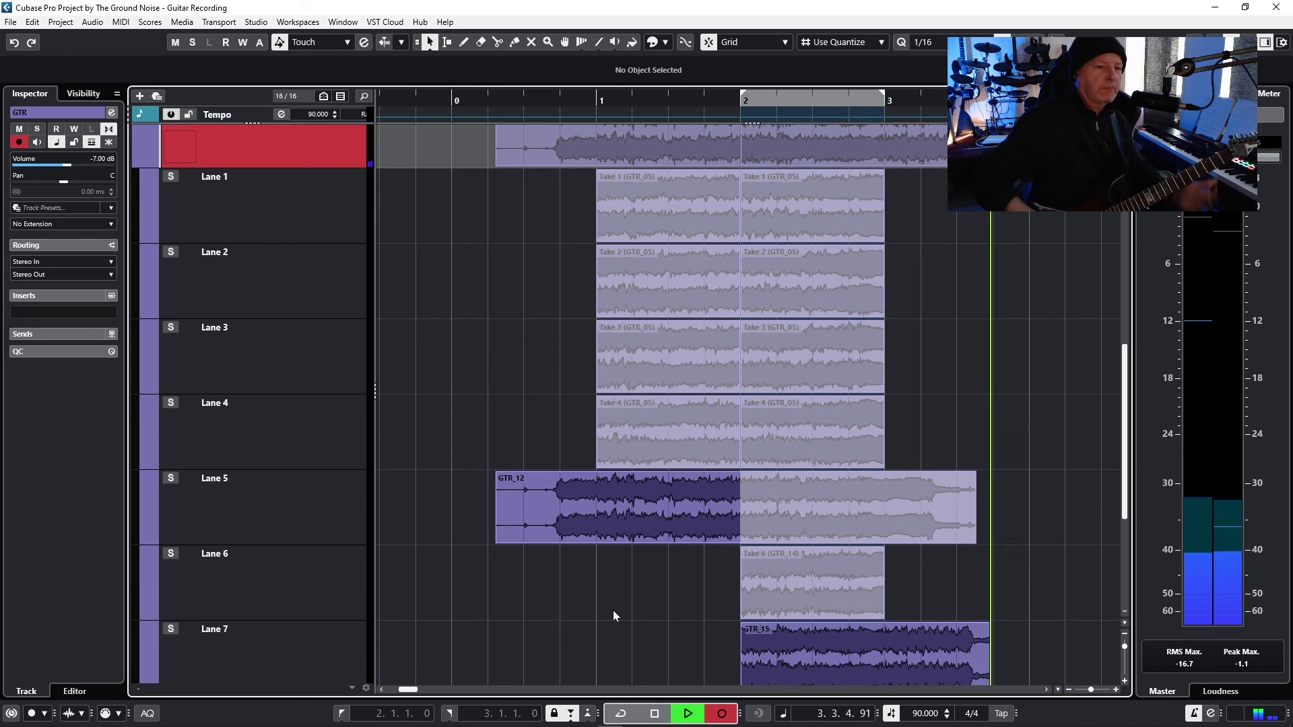
pyautogui.press('space')
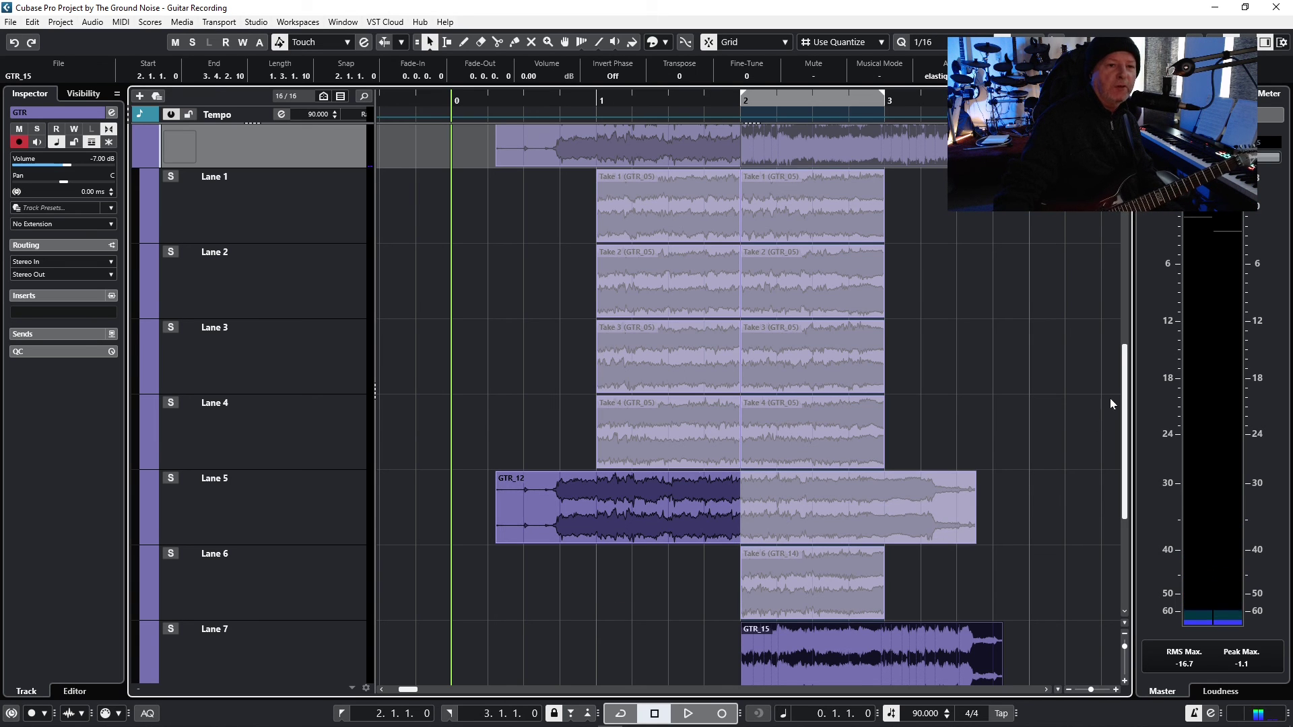
# Step: Record GTR_16 on Lane 8 from just before bar 1, punching in at bar 2 and out at 3
pyautogui.scroll(-3, 734, 545)
pyautogui.click(584, 571)
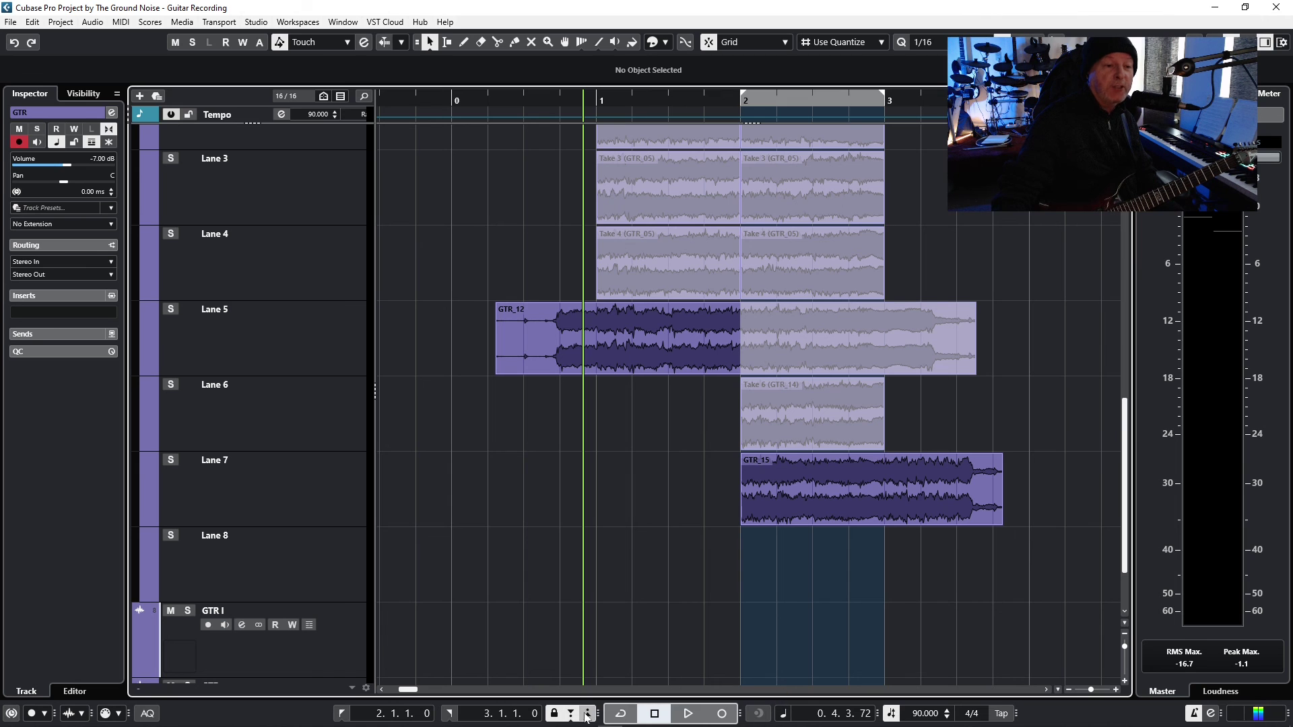
pyautogui.press('space')
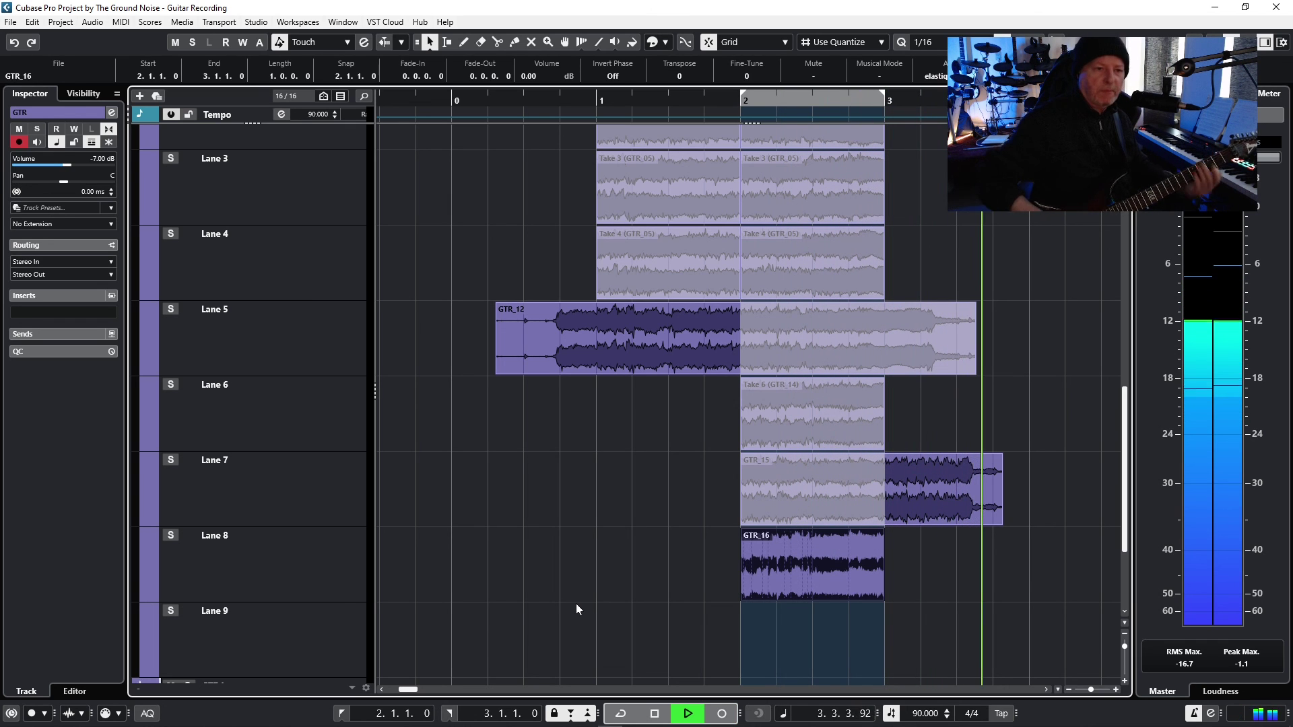
pyautogui.press('space')
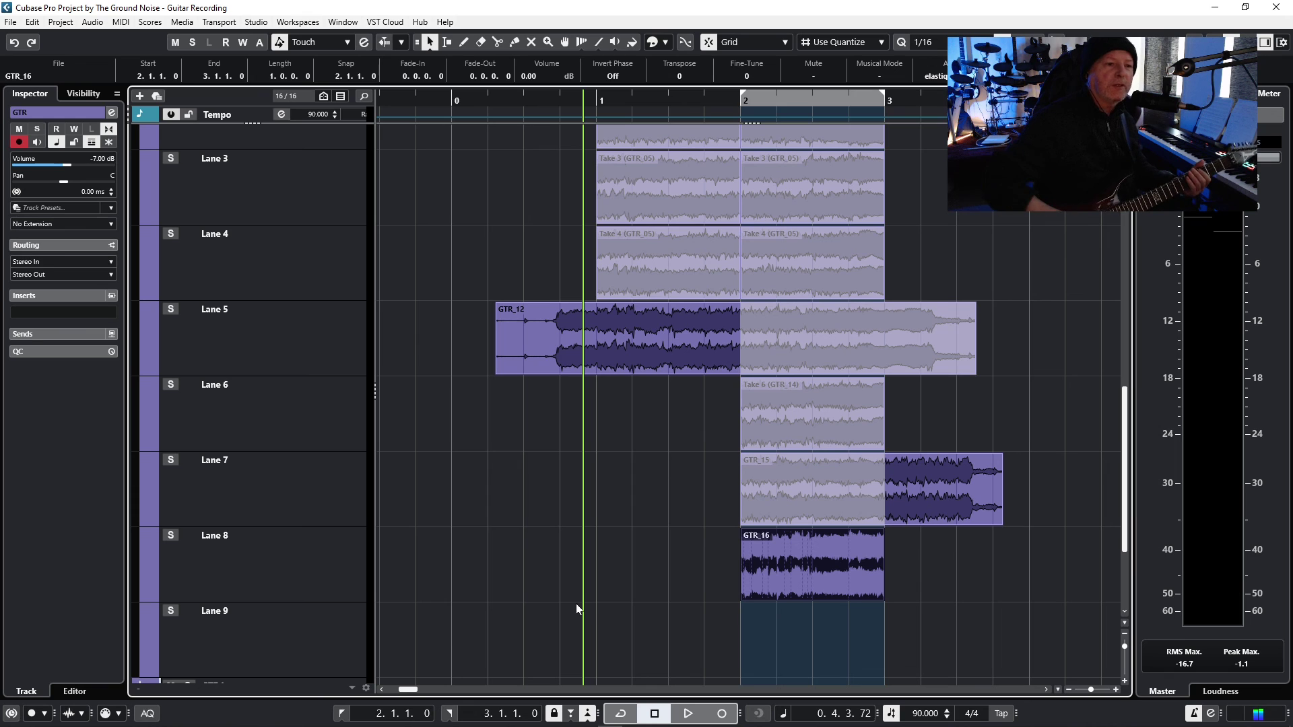